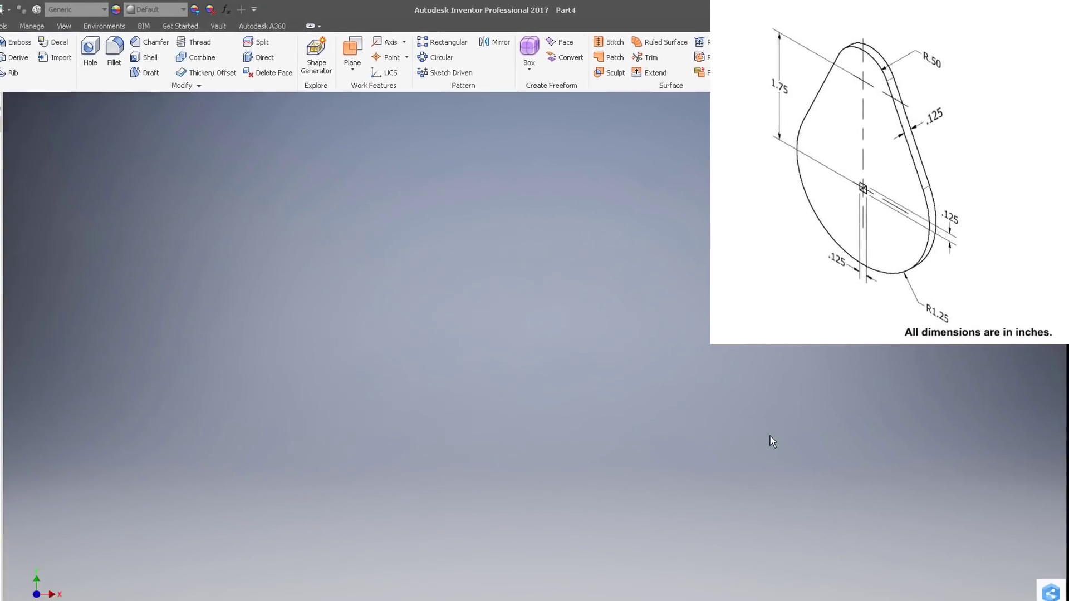
Step: Start a new sketch on the XY Plane and pan the origin toward the lower left
right_click(446, 222)
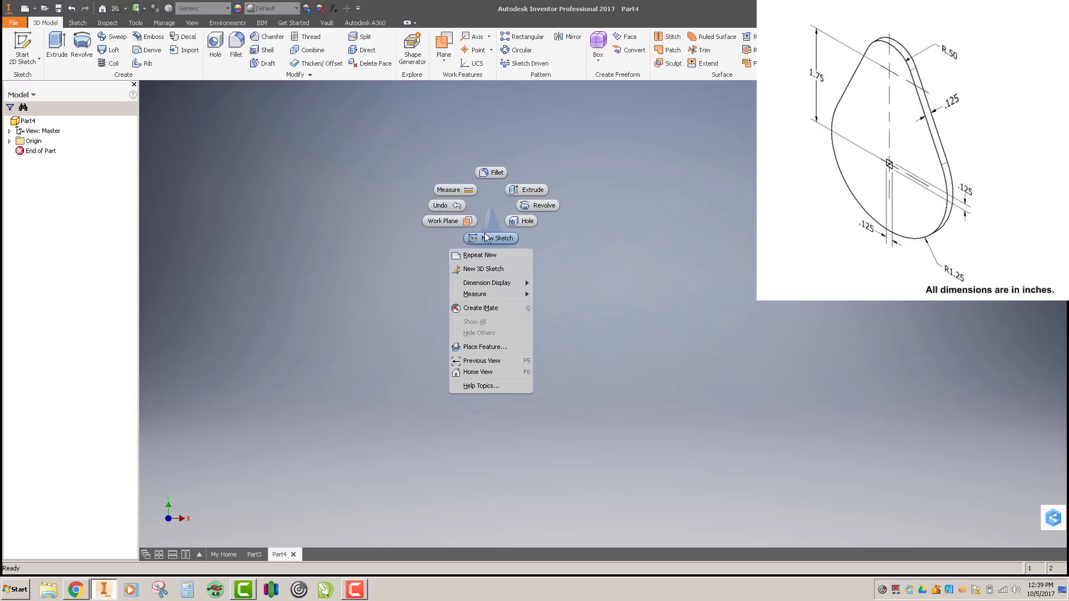
left_click(485, 239)
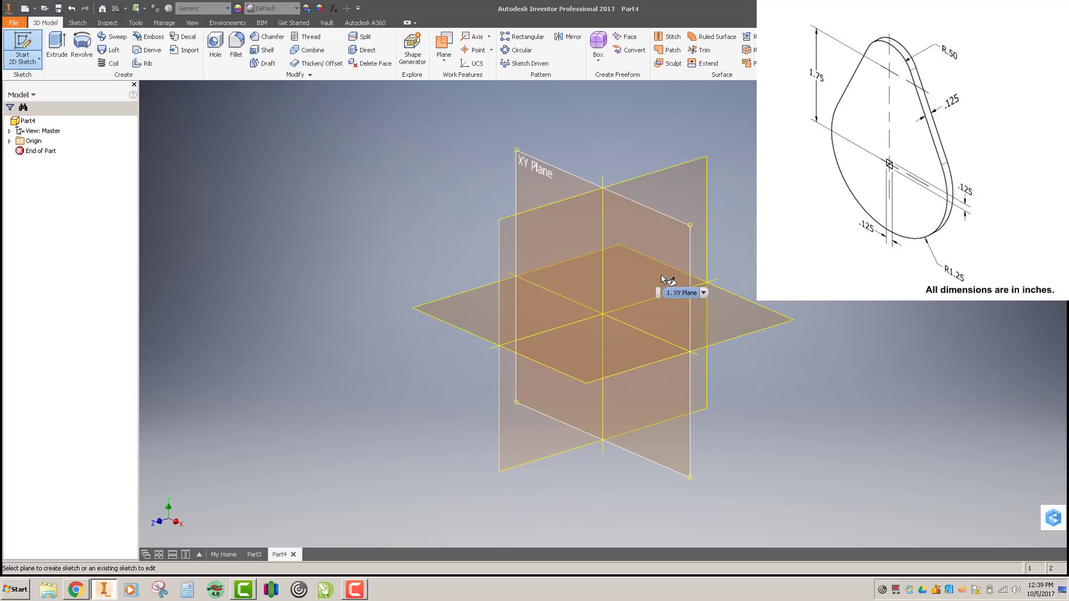
left_click(660, 275)
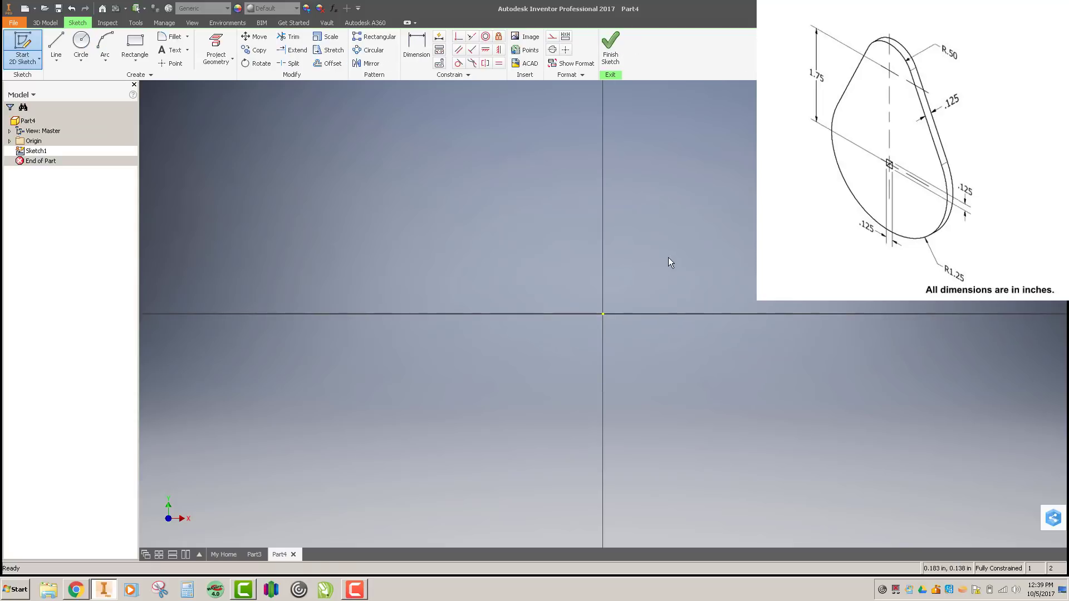
middle_click_drag(589, 329, 526, 406)
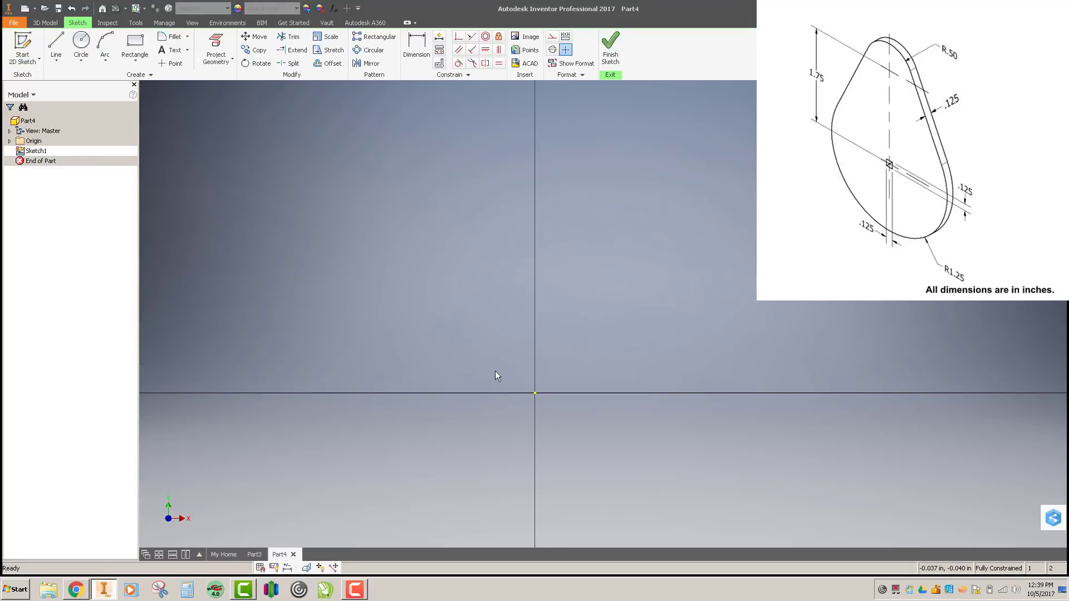
Step: Draw a circle centred on the origin with diameter 1.25*2 (2.500 in)
left_click(88, 45)
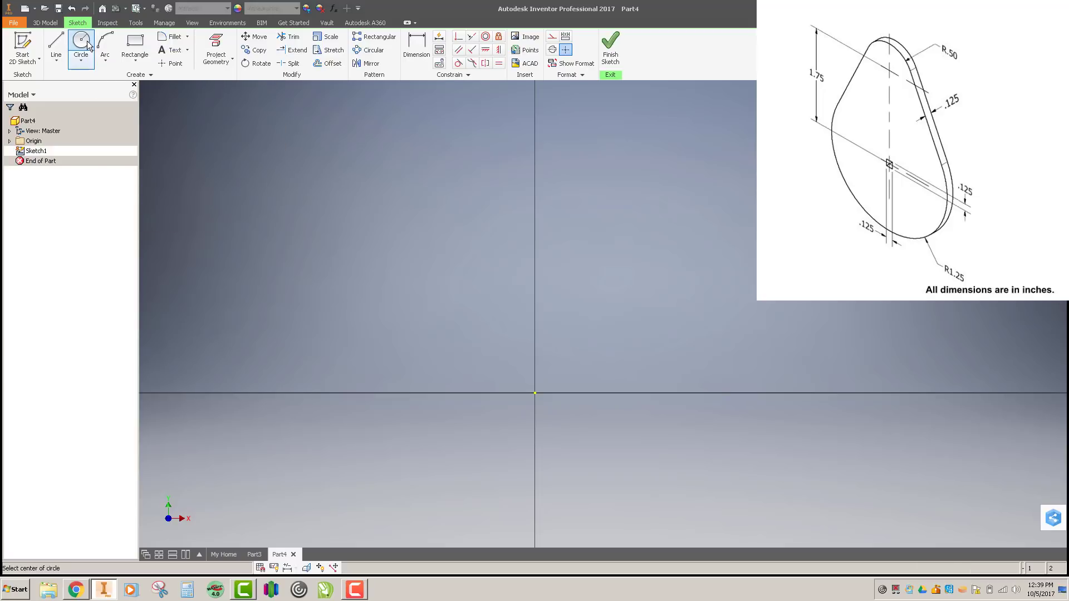
left_click(535, 393)
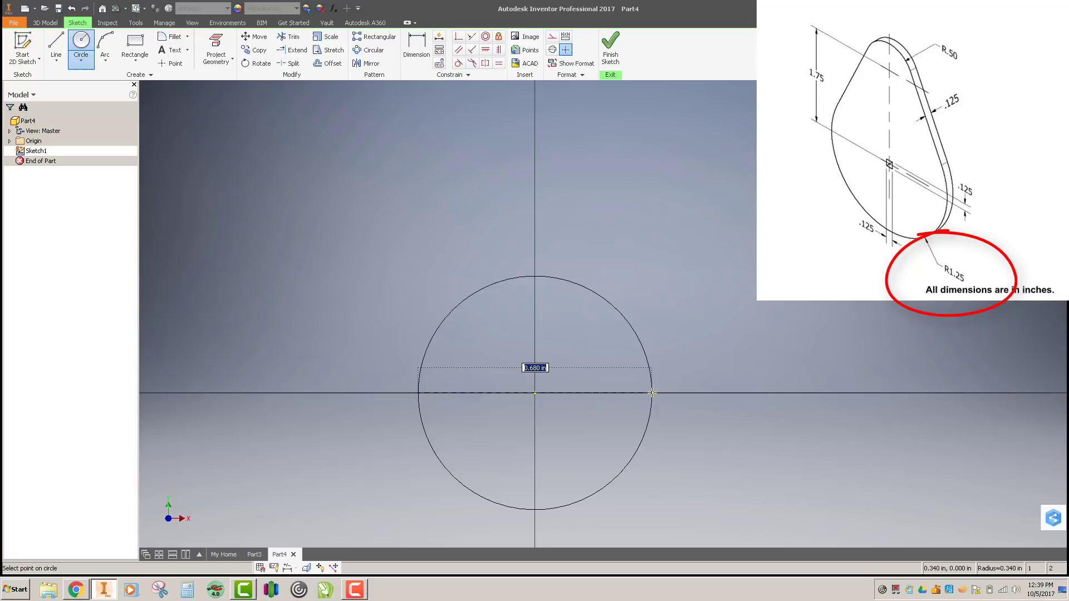
type("1.25*2")
key("Return")
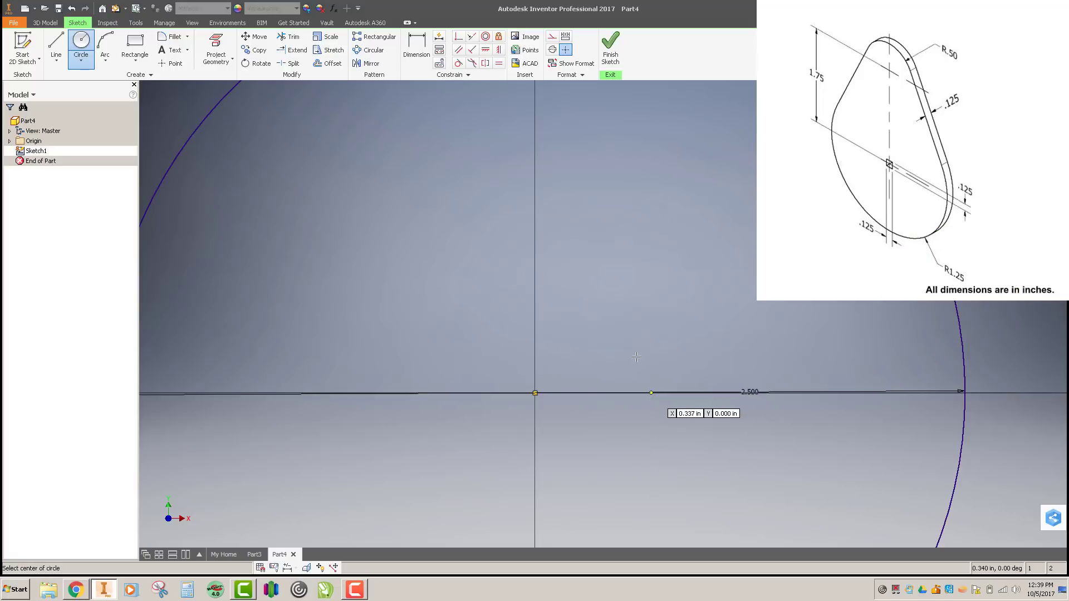
scroll(624, 341, "up", 3)
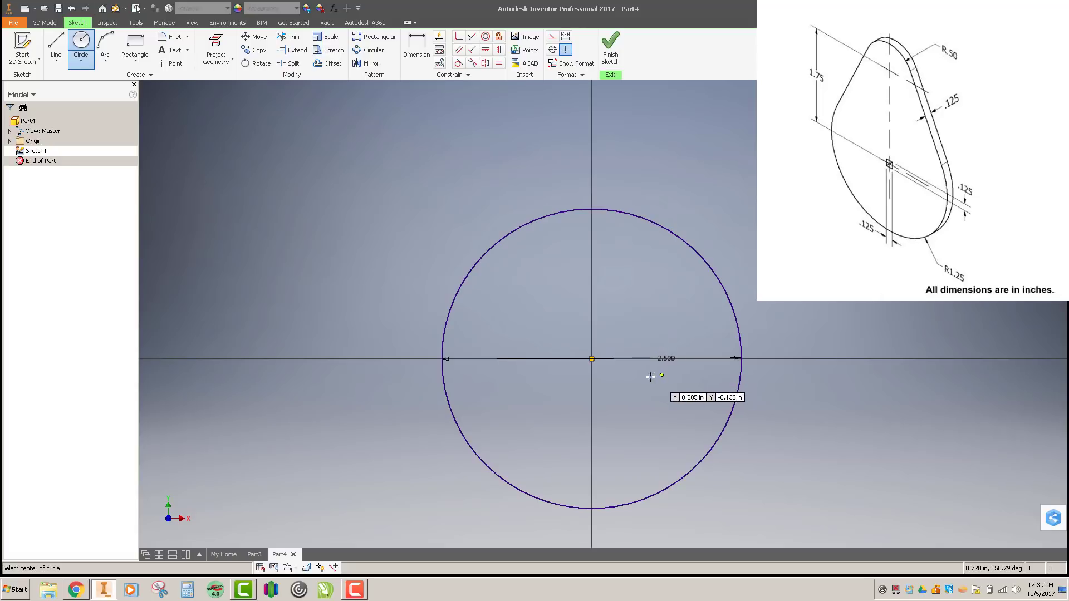
scroll(657, 355, "up", 2)
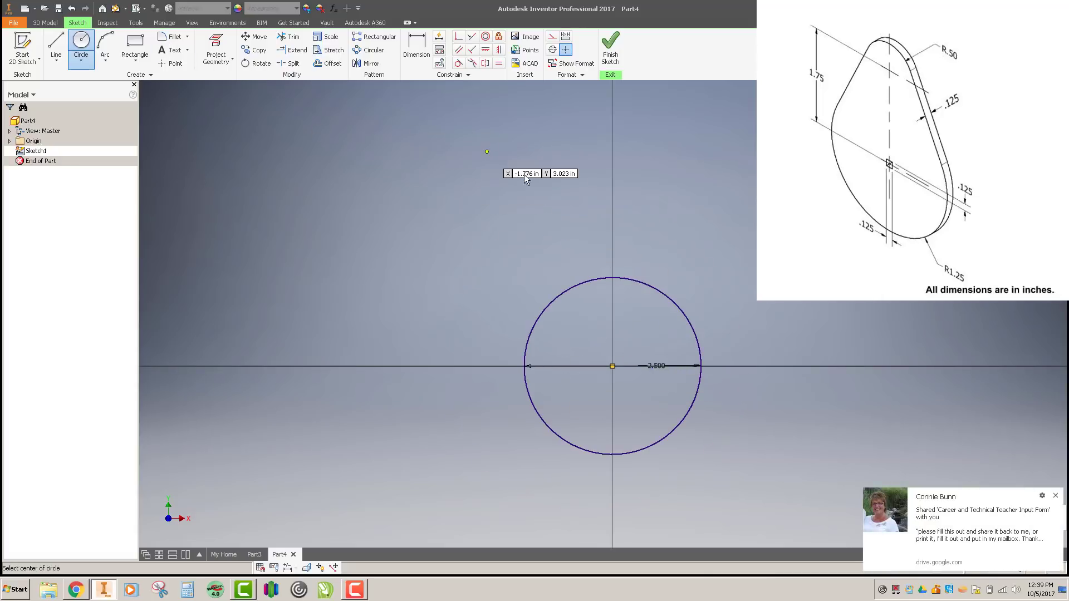
Step: Place a 1 in diameter circle above the large circle
left_click(605, 153)
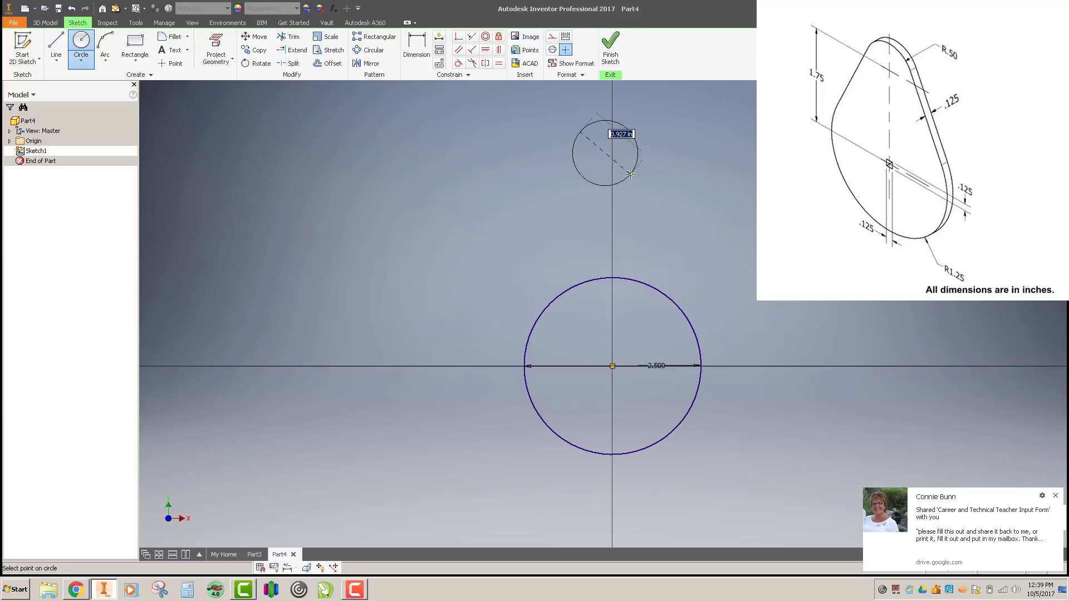
type("1")
key("Return")
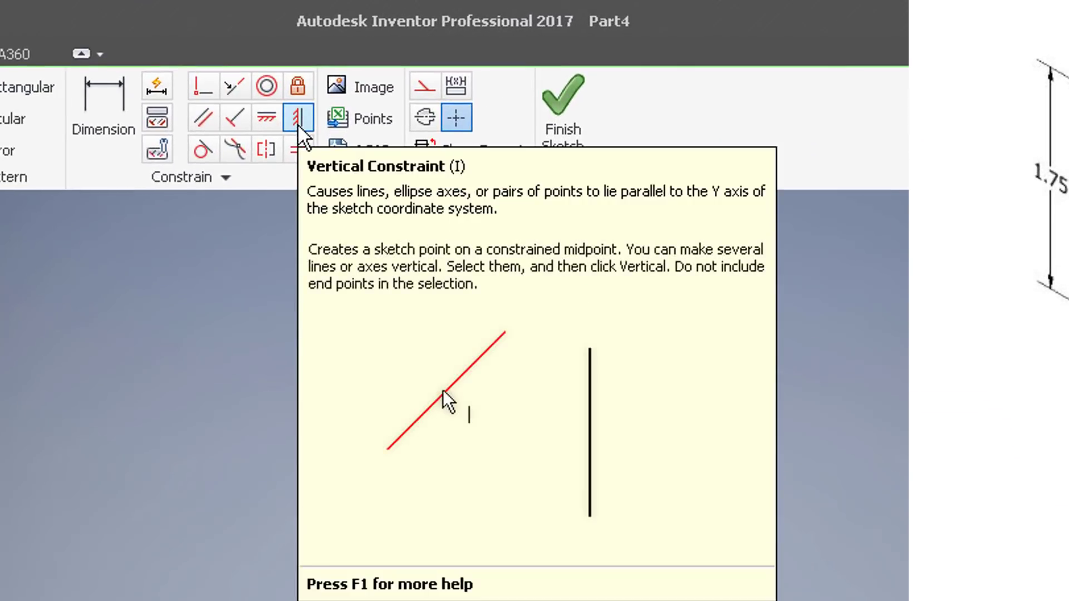
Step: Apply a vertical constraint between the small circle's centre and the large circle's centre
left_click(297, 124)
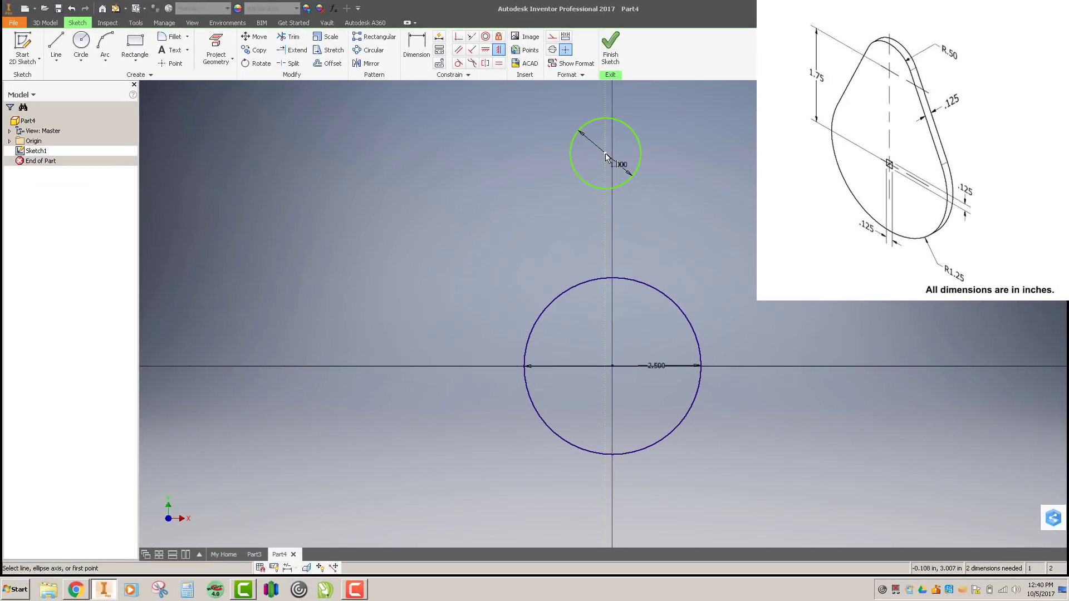
left_click(605, 156)
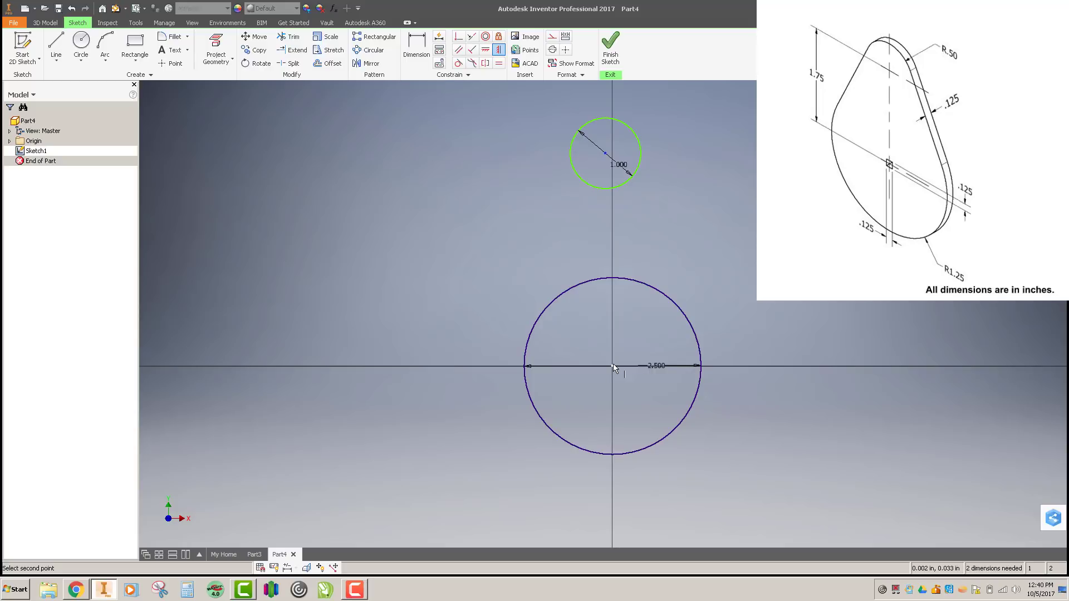
mouse_move(623, 377)
left_click(613, 366)
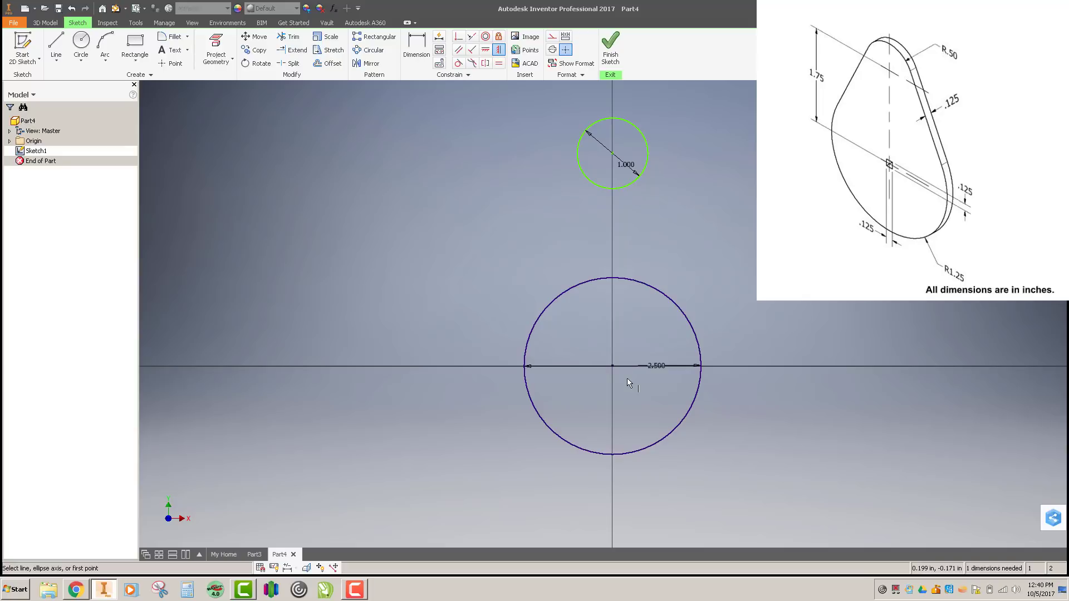
Step: Dimension the vertical distance between the two circle centres as 1.75 in
right_click(444, 260)
left_click(422, 274)
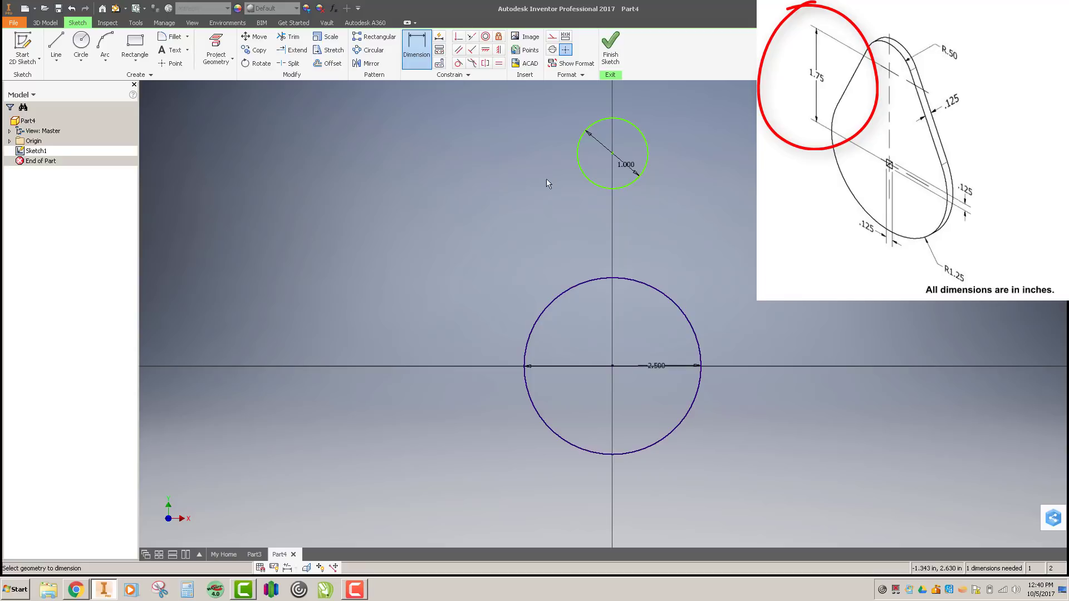
left_click(597, 189)
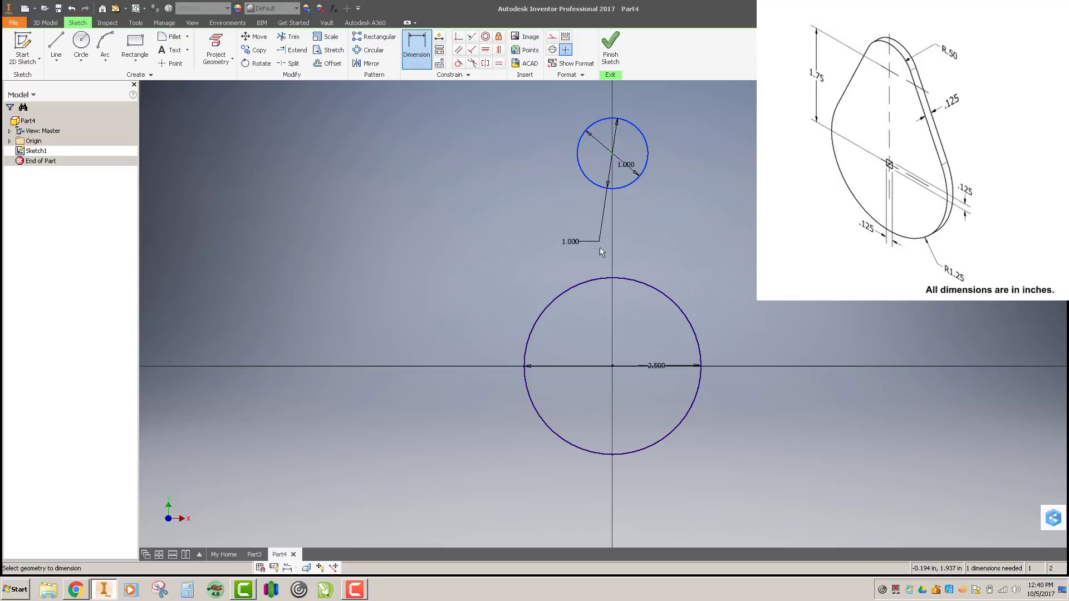
left_click(594, 280)
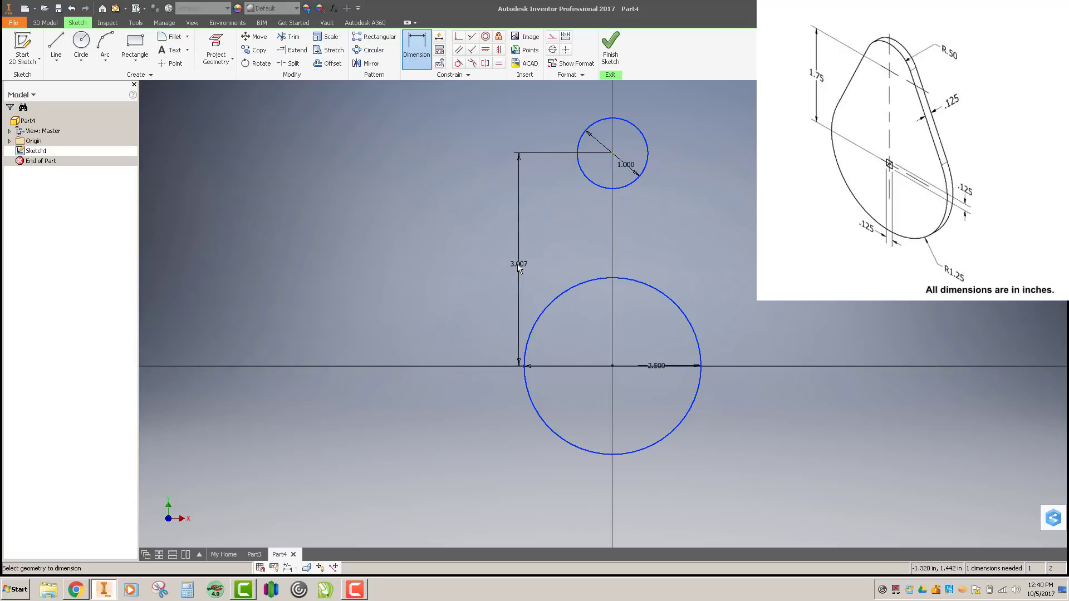
left_click(503, 259)
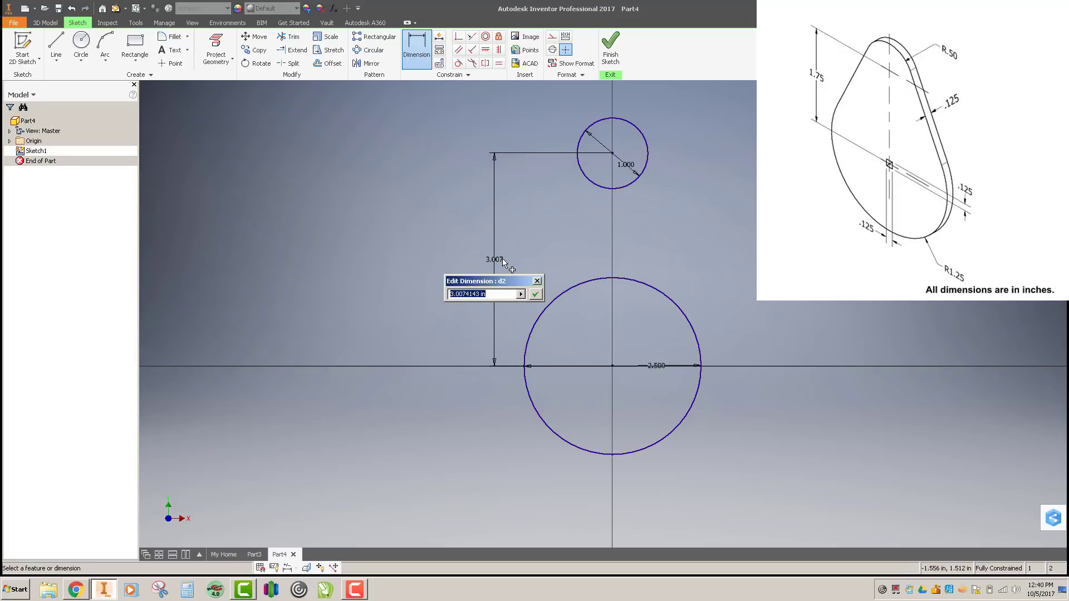
type("1.75")
key("Return")
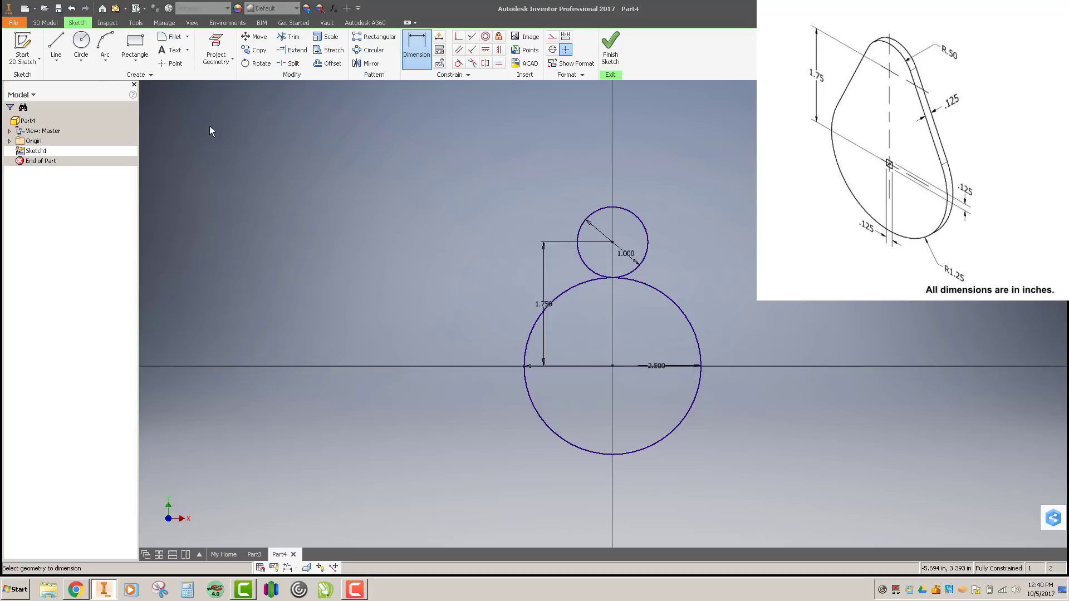
Step: Draw a left and a right line from the small circle down to the large circle
left_click(55, 46)
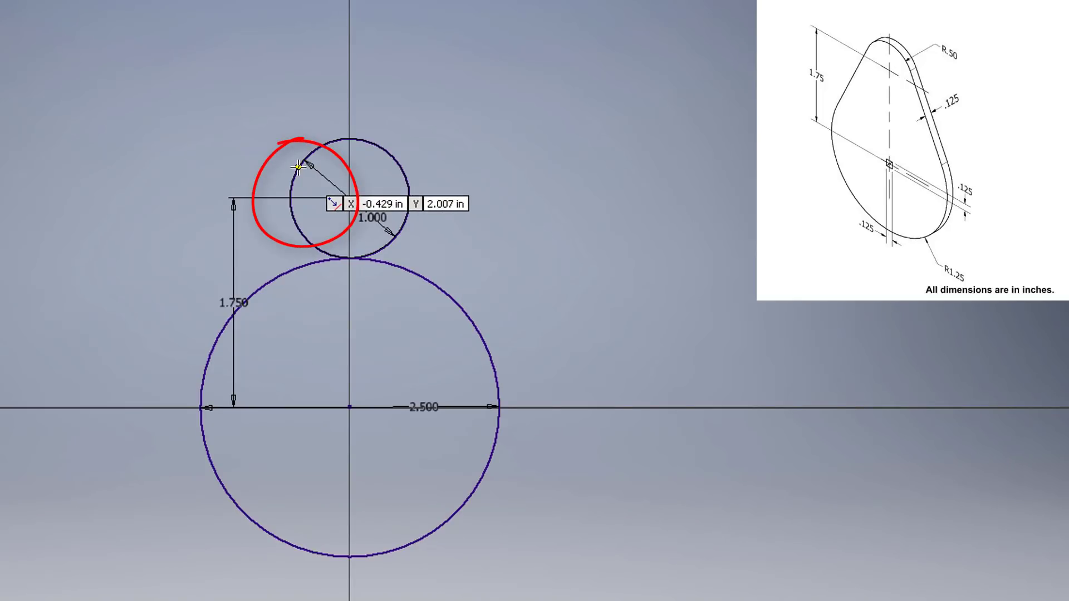
left_click(298, 166)
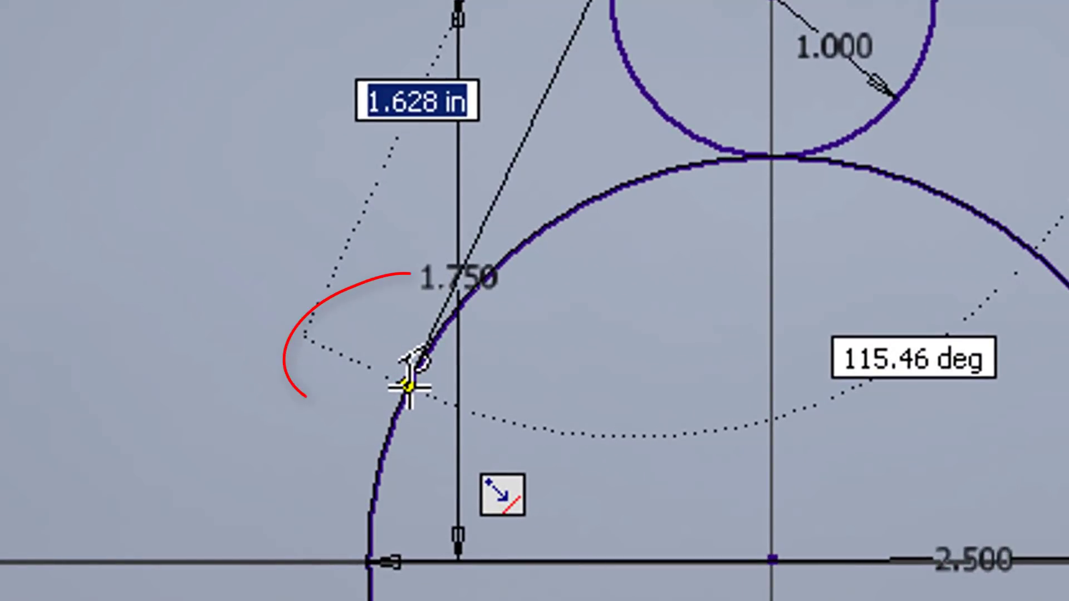
left_click(408, 385)
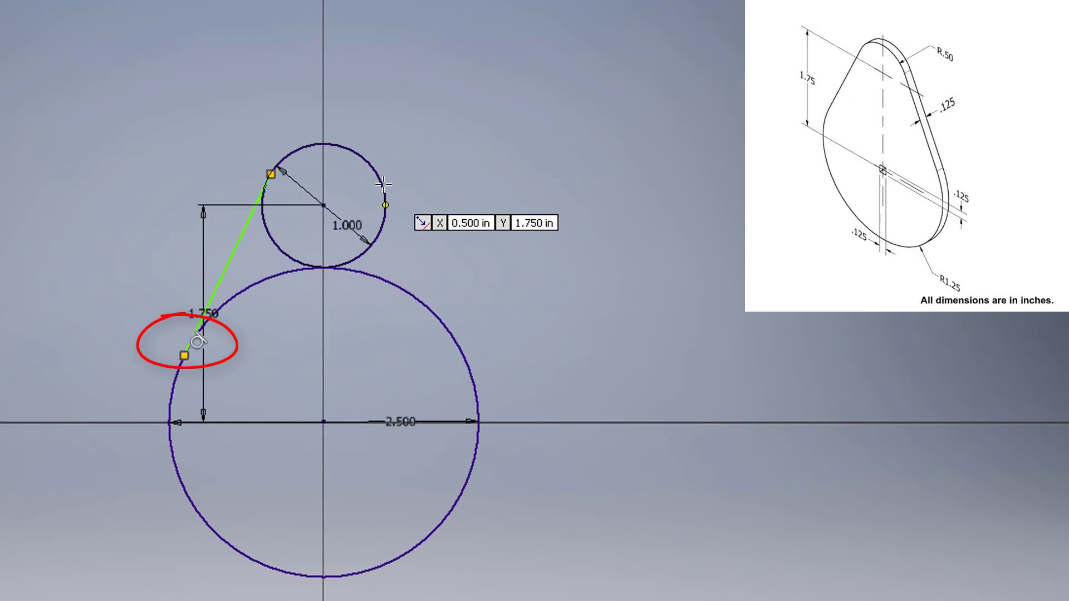
left_click(386, 190)
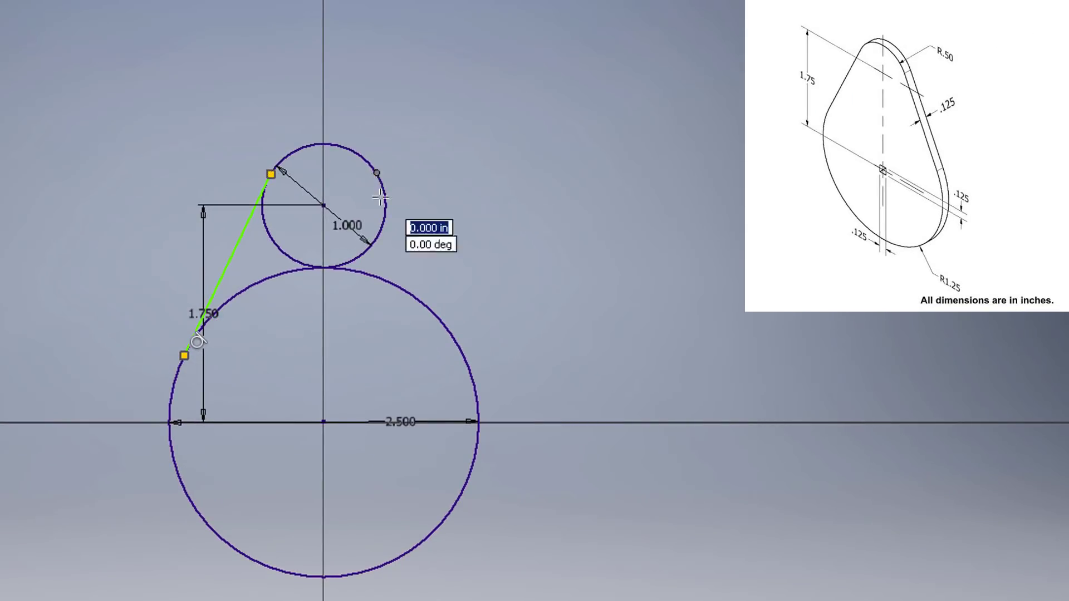
left_click(463, 355)
left_click(463, 355)
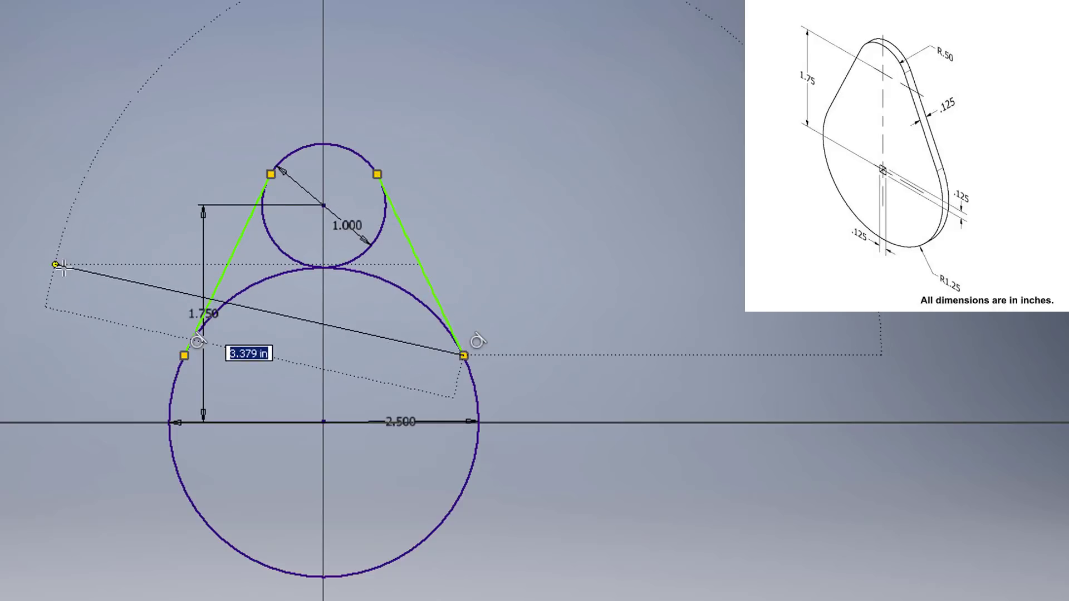
right_click(49, 266)
left_click(125, 286)
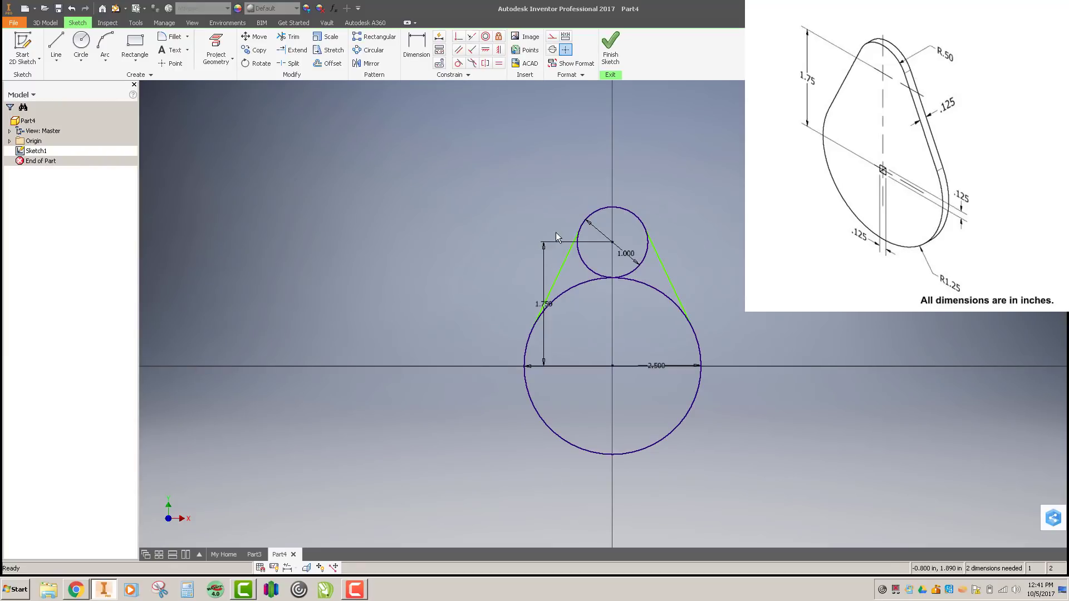
Step: Make the left and right slanted lines tangent to the small top circle
scroll(584, 237, "up", 5)
scroll(588, 234, "down", 10)
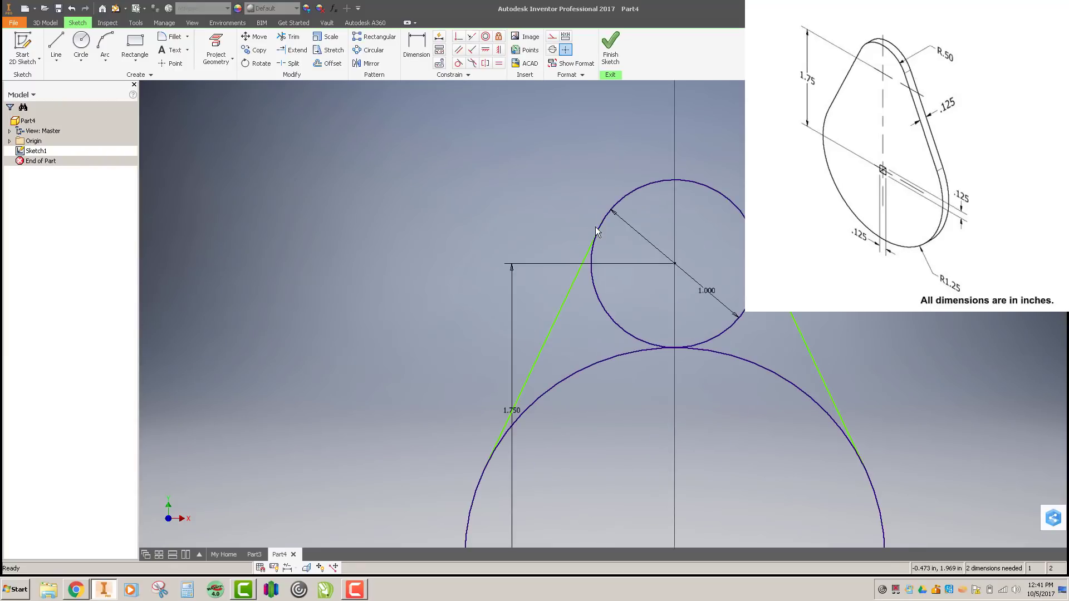
scroll(595, 231, "down", 10)
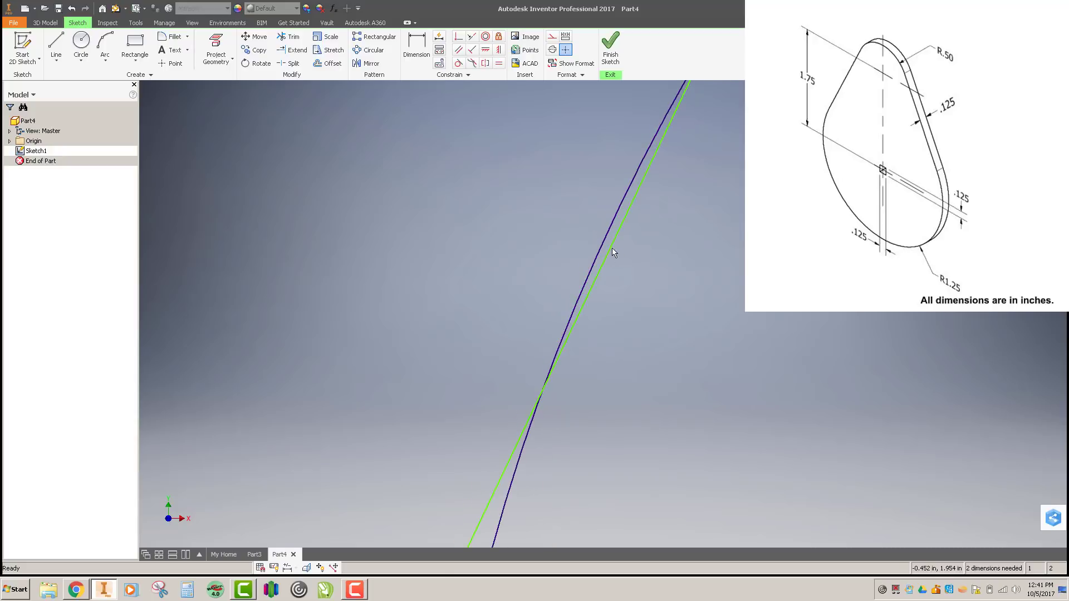
scroll(605, 250, "up", 3)
scroll(606, 250, "down", 3)
scroll(609, 251, "up", 3)
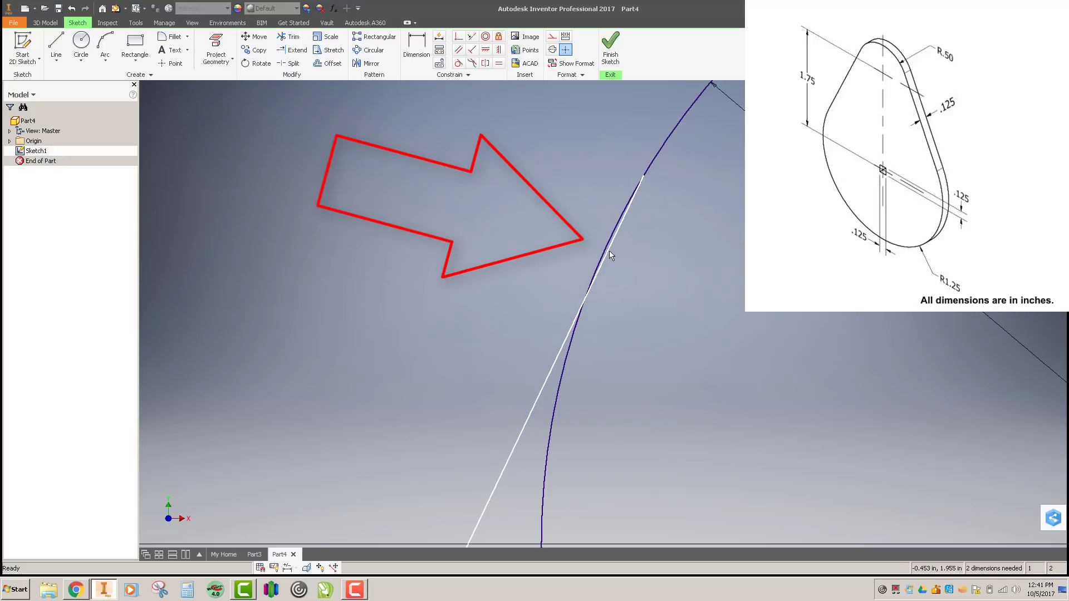
scroll(610, 251, "up", 6)
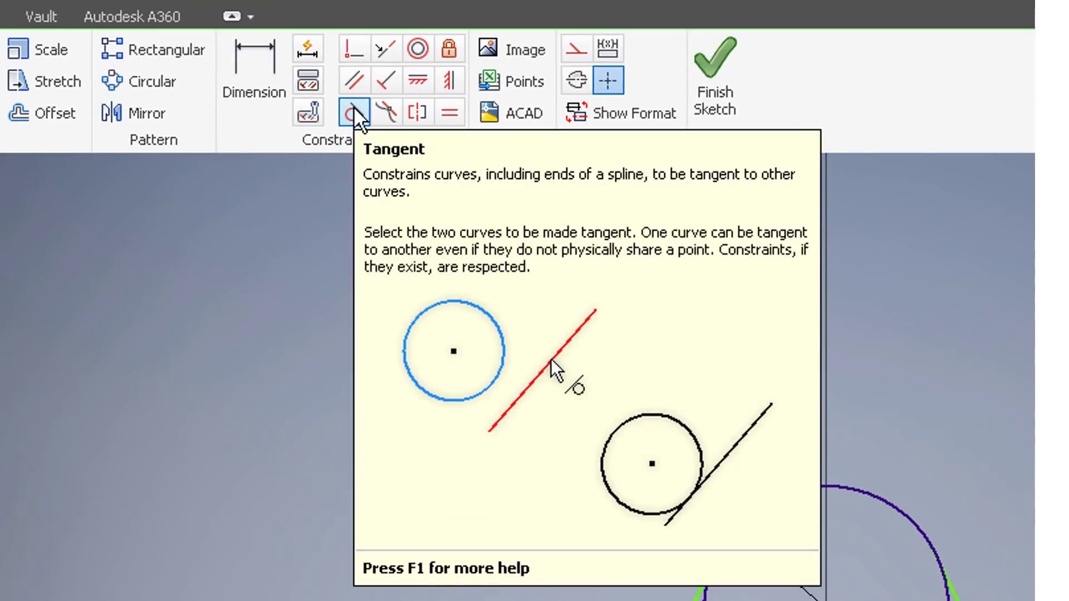
left_click(353, 106)
left_click(595, 285)
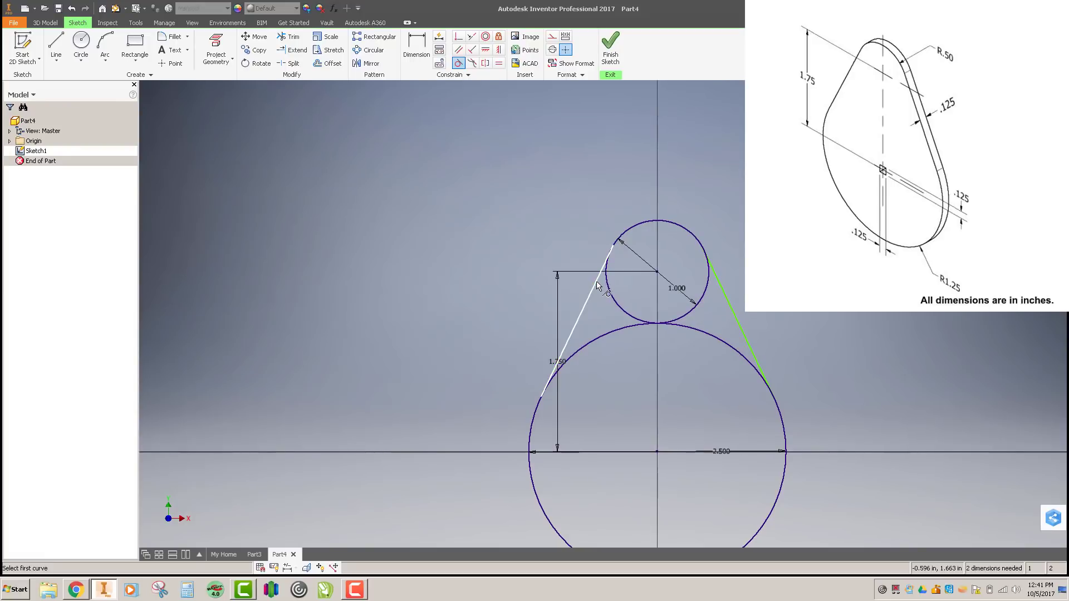
left_click(608, 294)
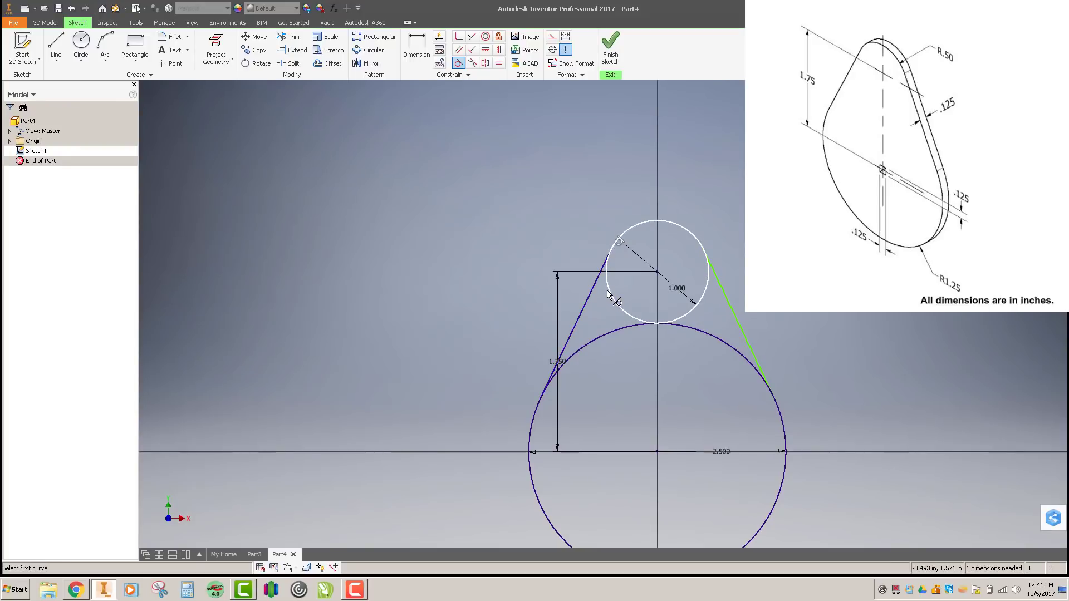
left_click(708, 284)
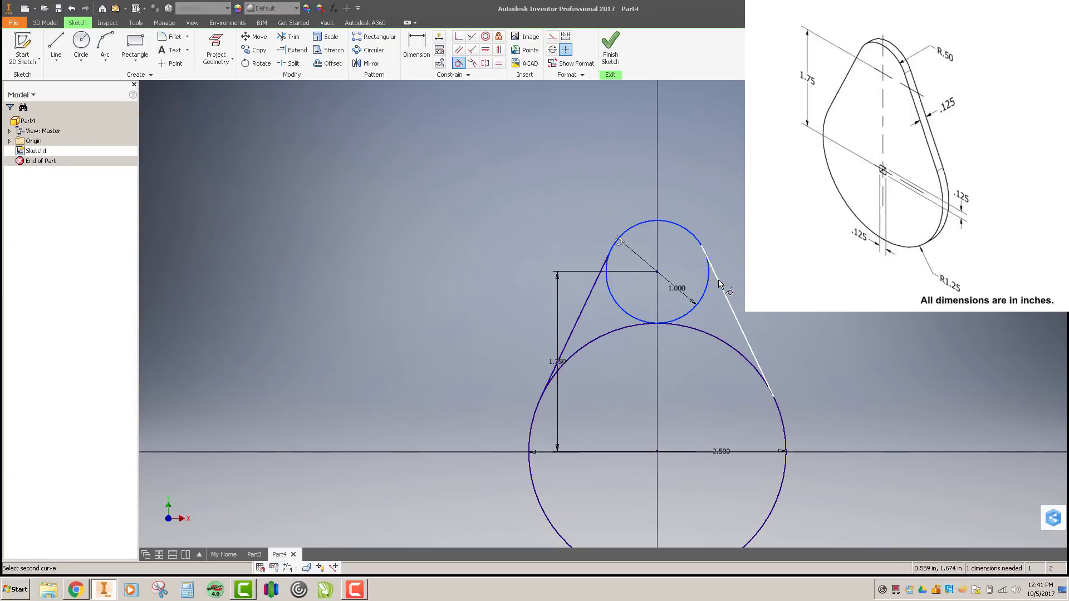
left_click(719, 282)
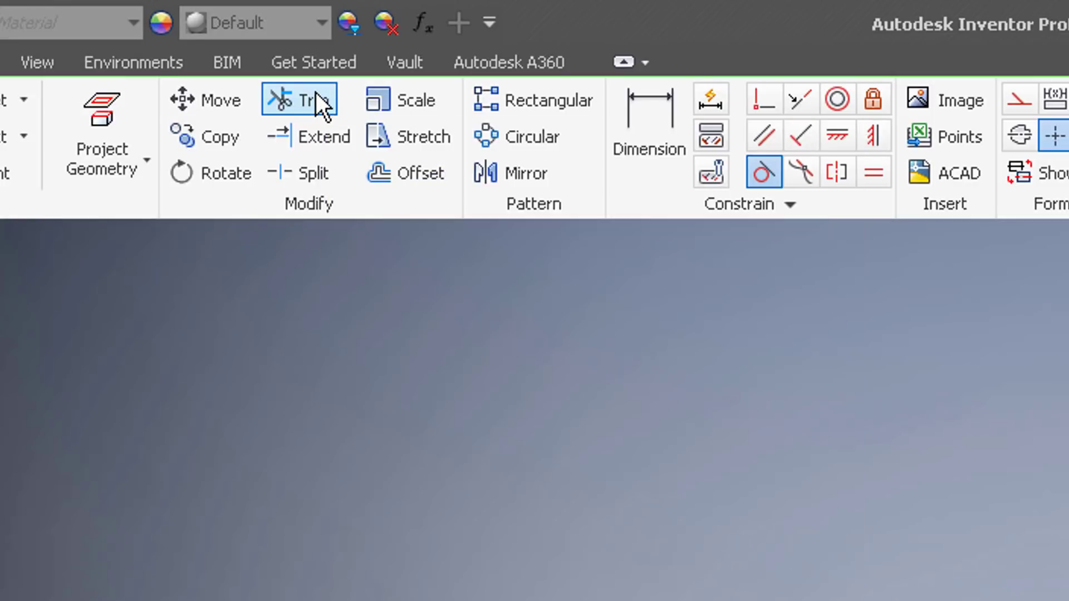
Step: Trim away the small circle's two lower arcs and the large circle's upper arc
left_click(313, 99)
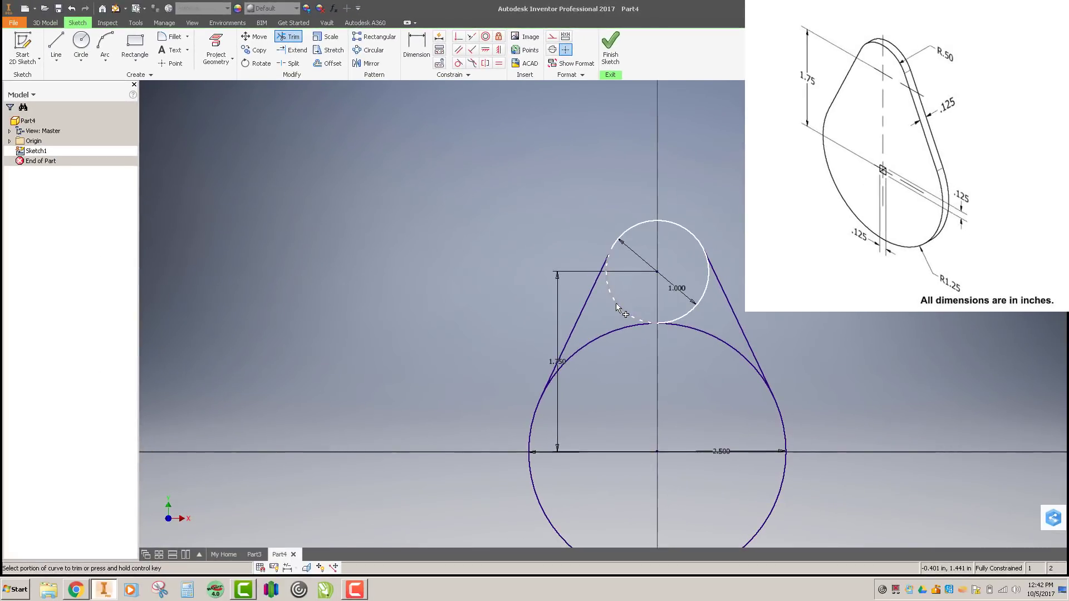
left_click(616, 304)
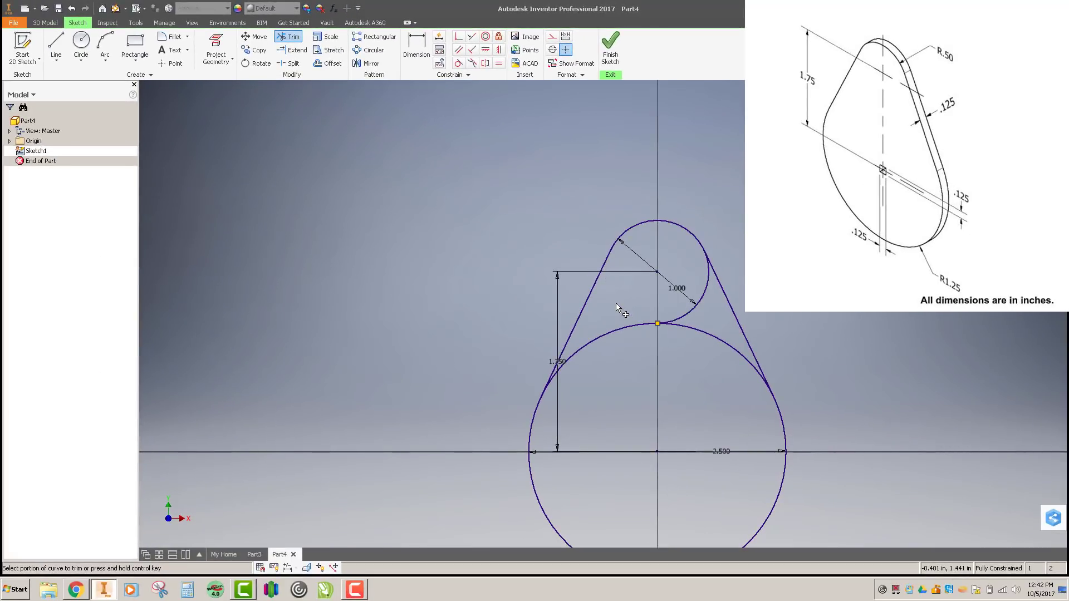
left_click(678, 322)
left_click(678, 327)
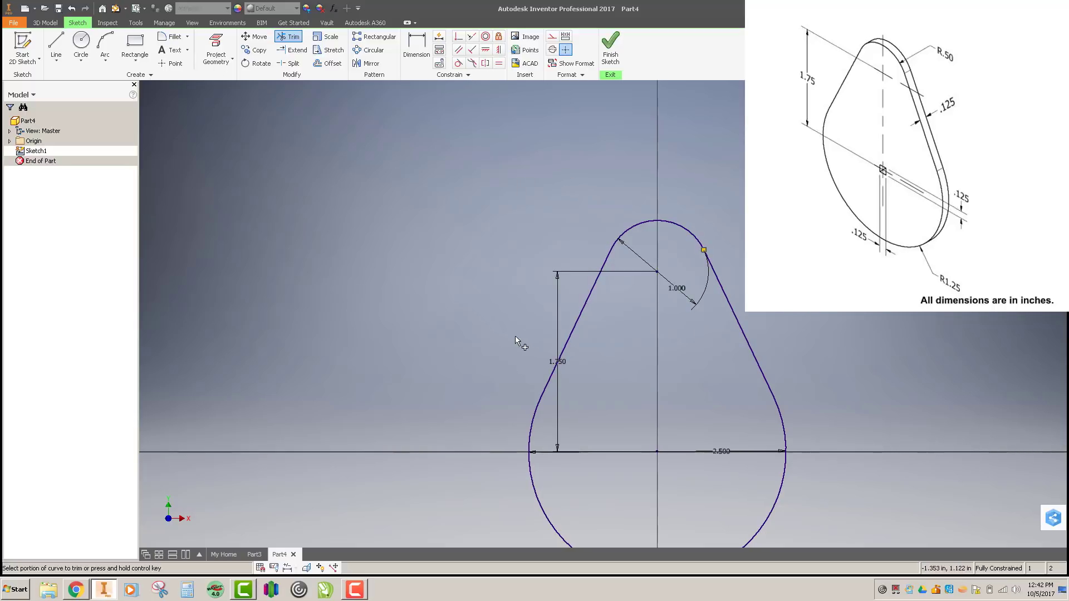
middle_click_drag(520, 338, 426, 251)
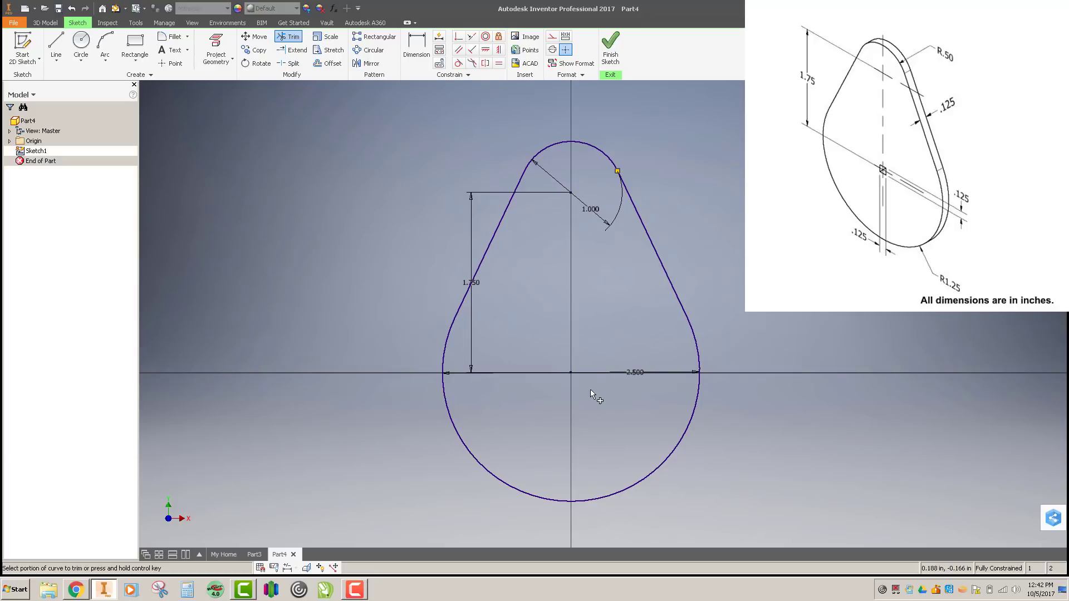
Step: Extrude the teardrop profile with a distance of .125 in
left_click(617, 166)
key("e")
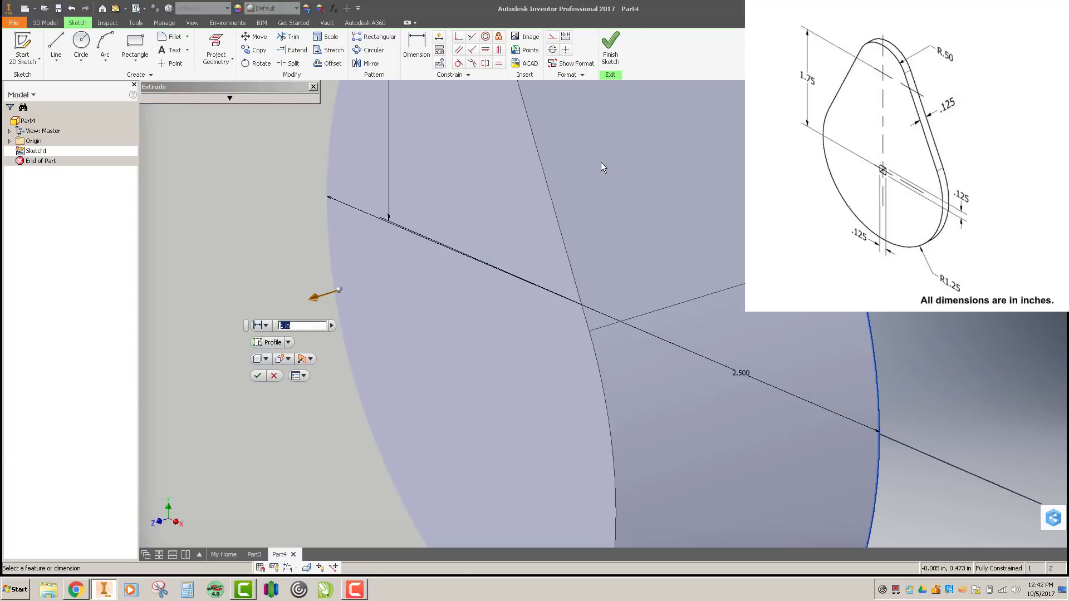
scroll(600, 162, "up", 3)
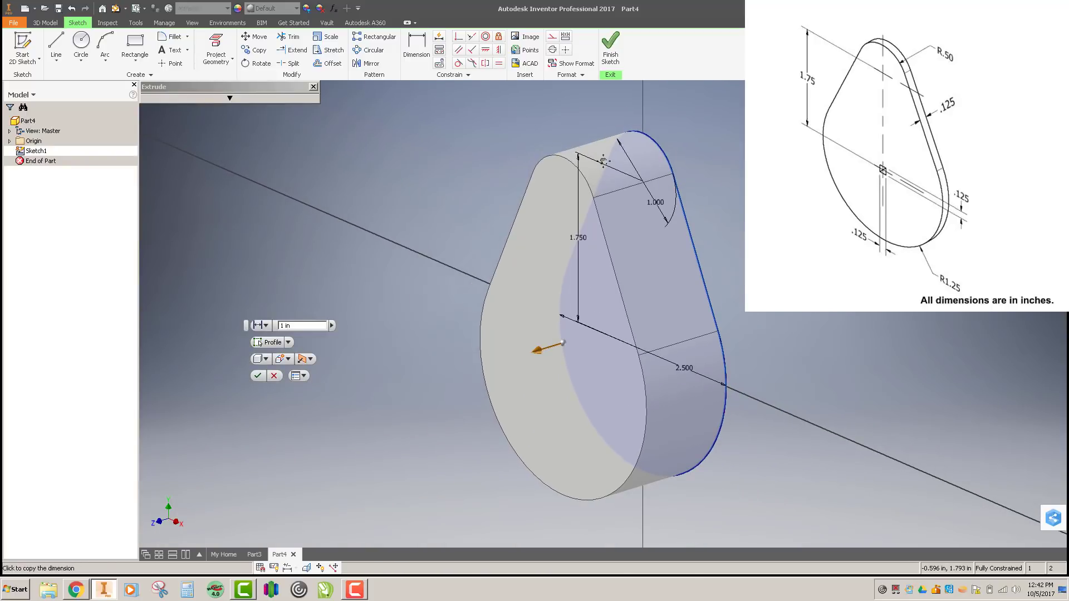
type("125")
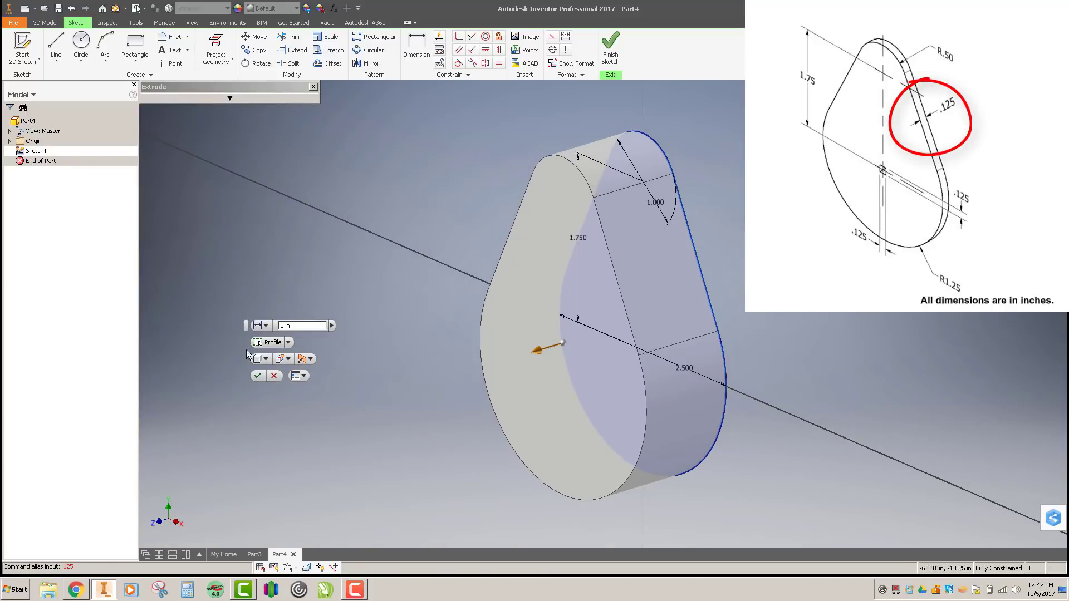
left_click(274, 327)
type(".")
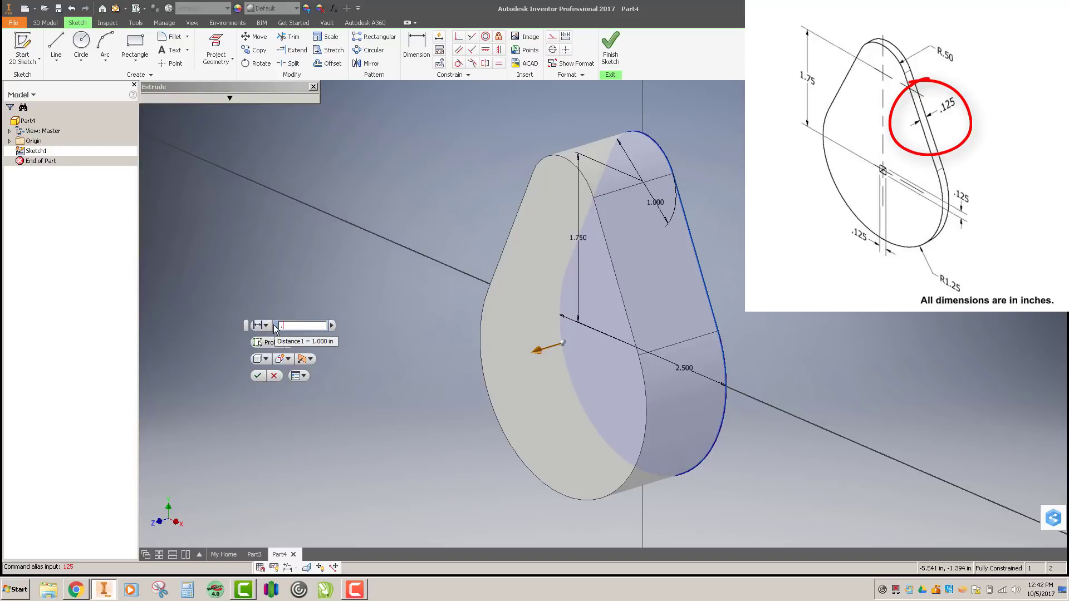
type("125")
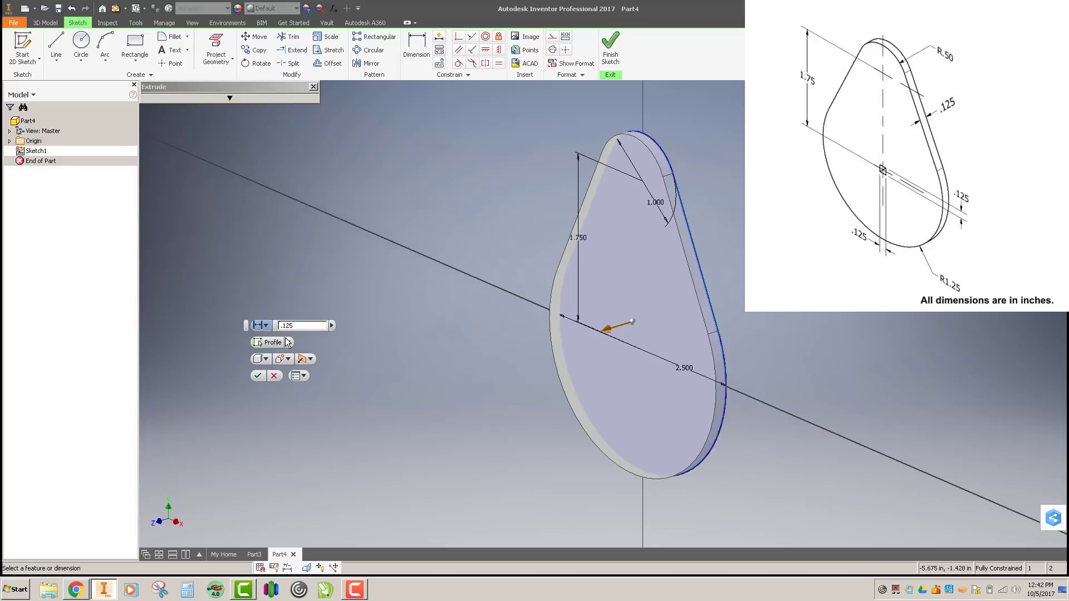
Step: Make the .125 in extrusion symmetric about the sketch and finish it
left_click(306, 362)
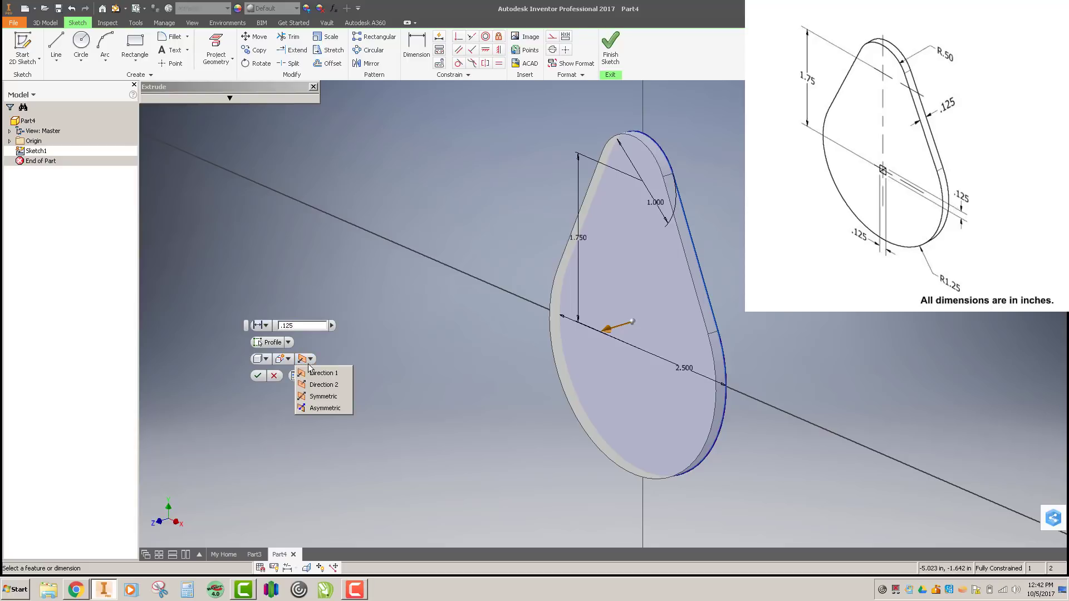
left_click(320, 398)
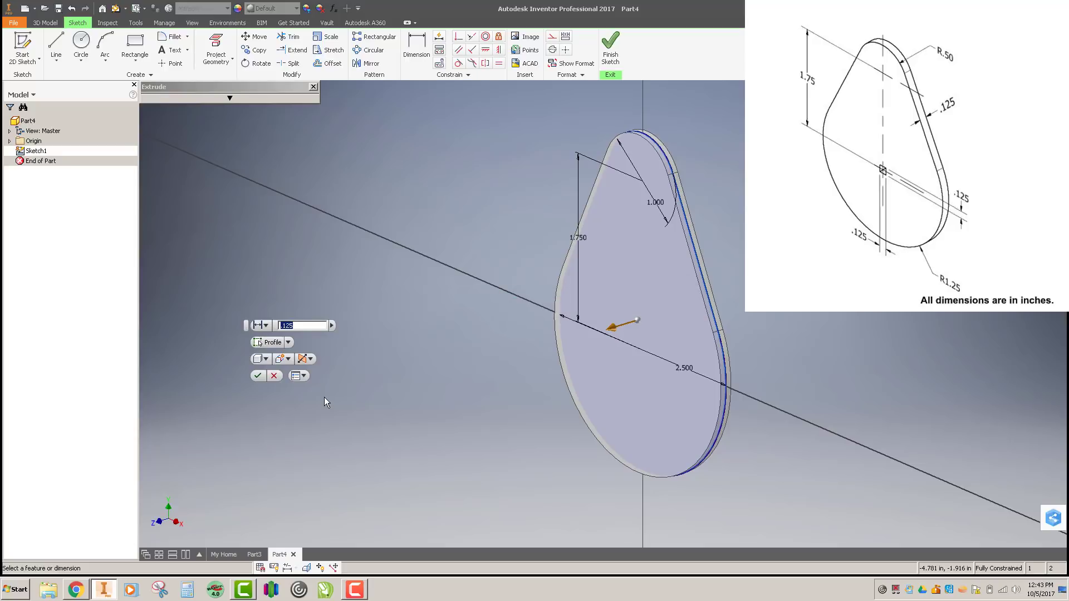
left_click(257, 375)
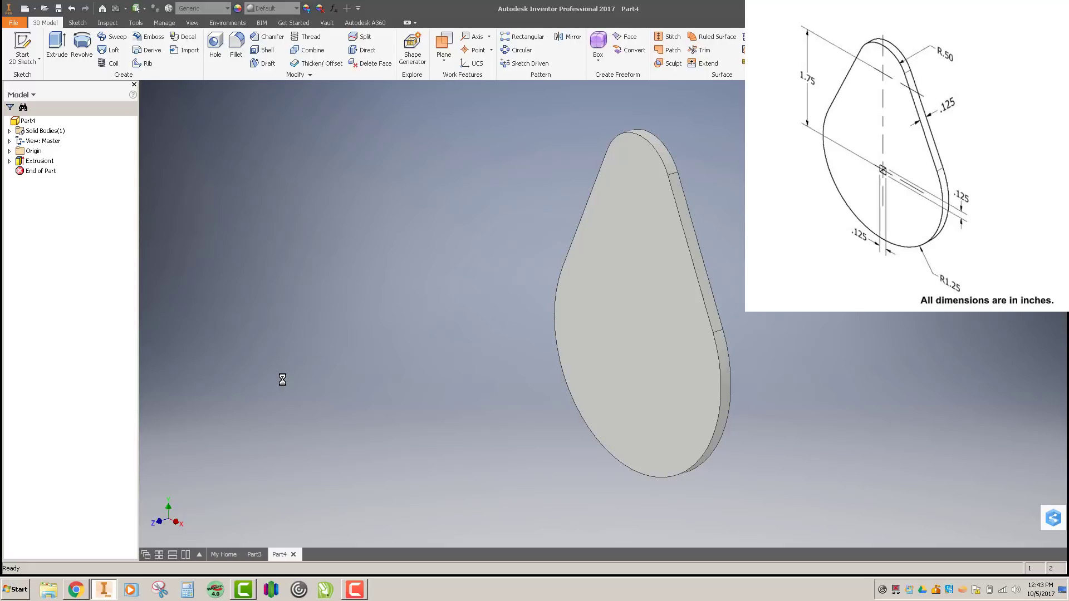
Step: Create a sketch on the plate's front face and choose the Two Point Center rectangle
left_click(657, 323)
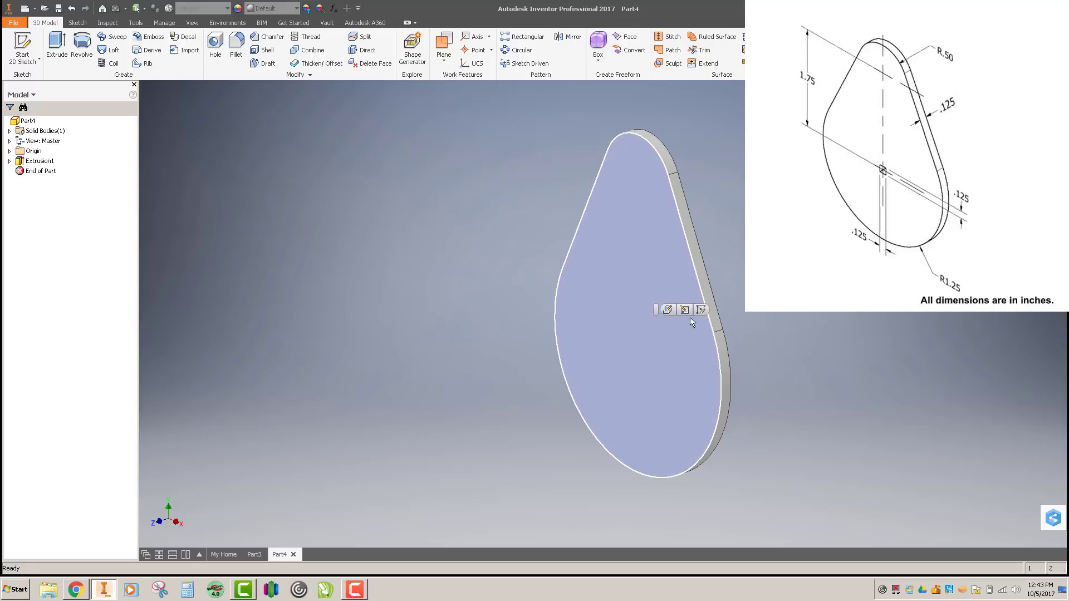
left_click(703, 310)
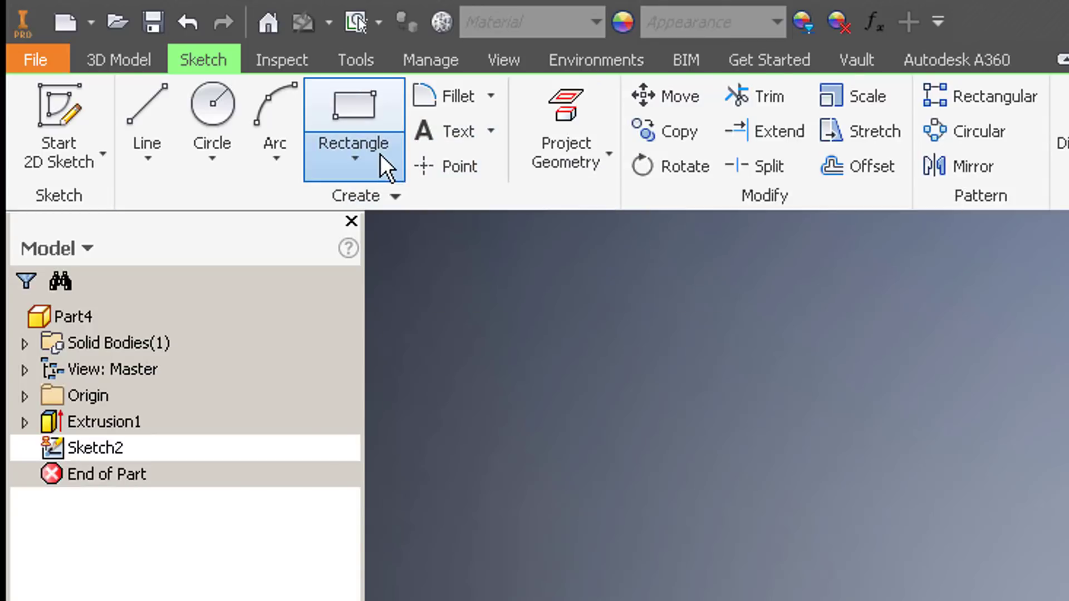
left_click(379, 155)
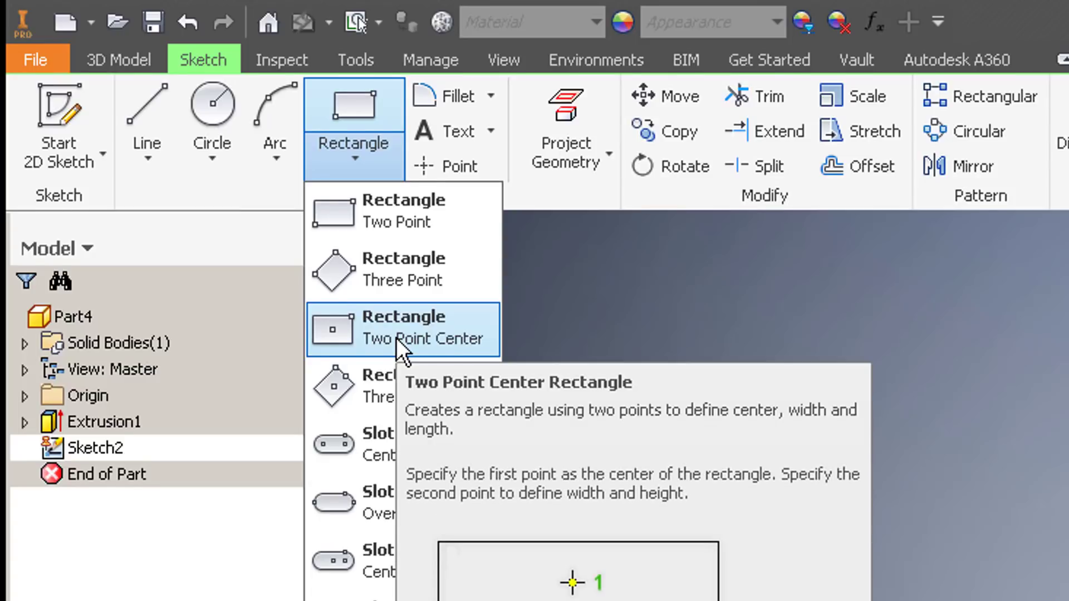
left_click(396, 337)
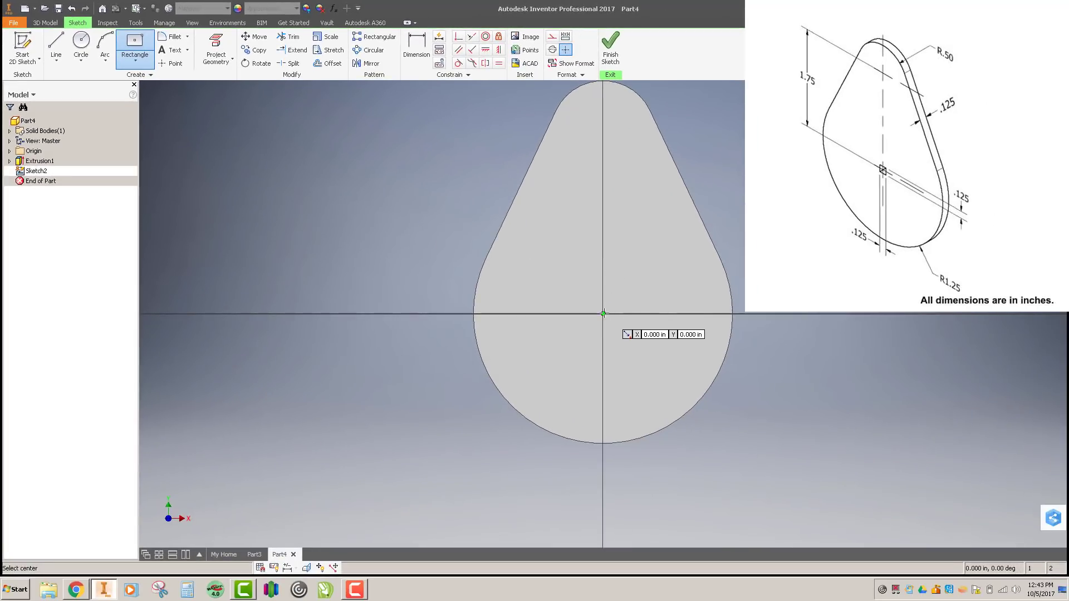
Step: Draw a 0.125 × 0.125 in center-point square at the sketch origin, then finish the rectangle tool
left_click(603, 313)
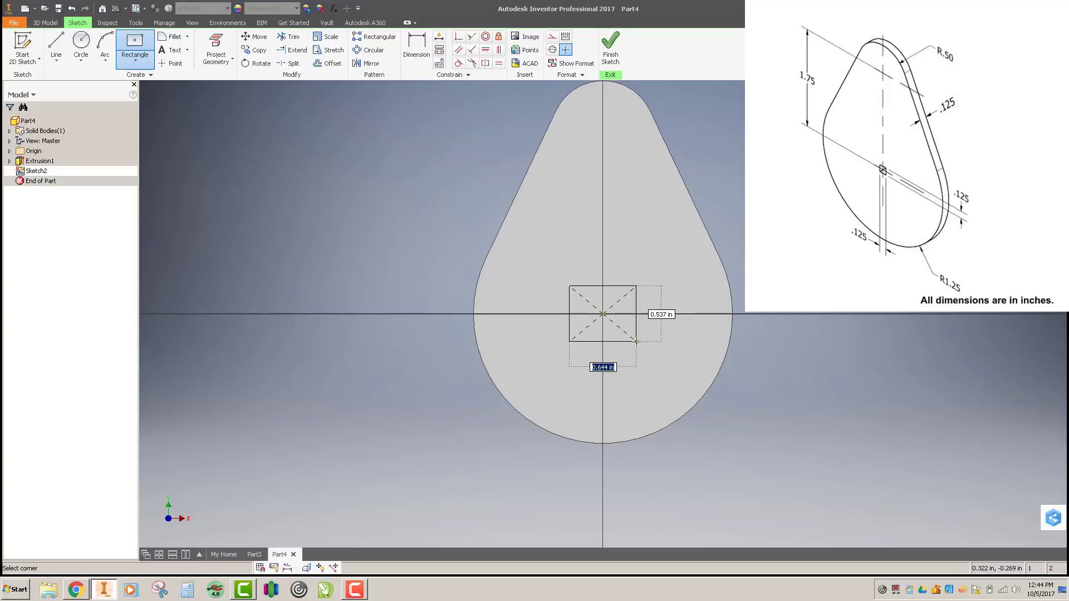
type(".125")
key("Tab")
type(".1")
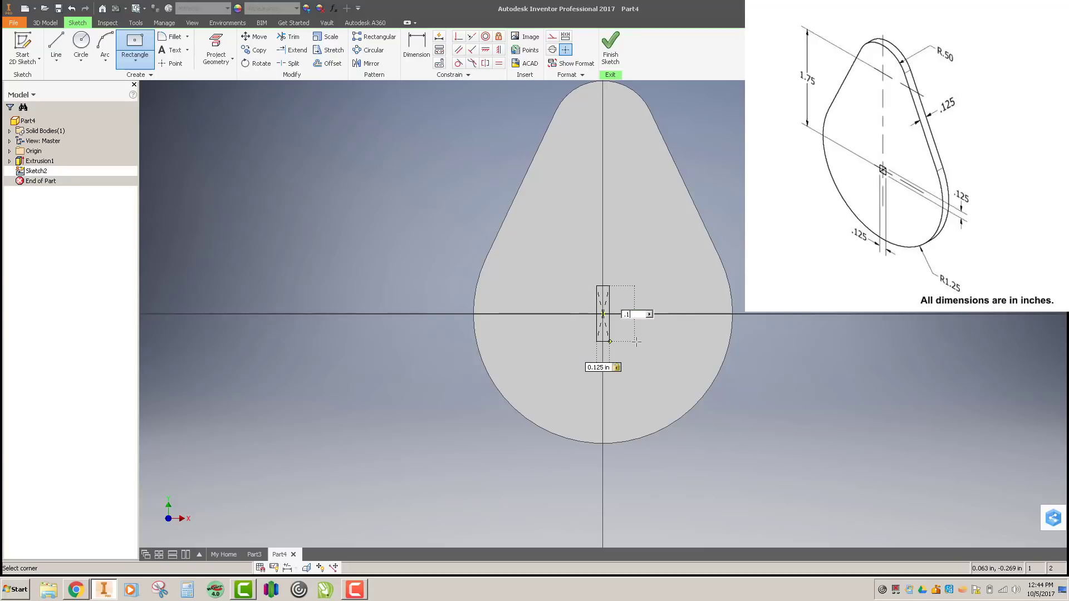
key("Return")
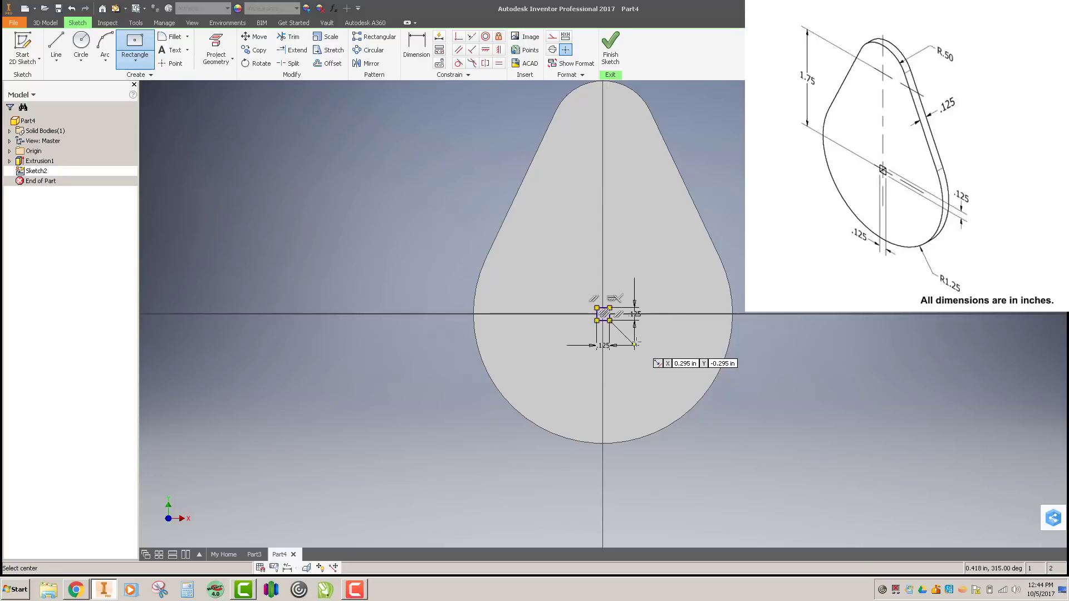
right_click(781, 324)
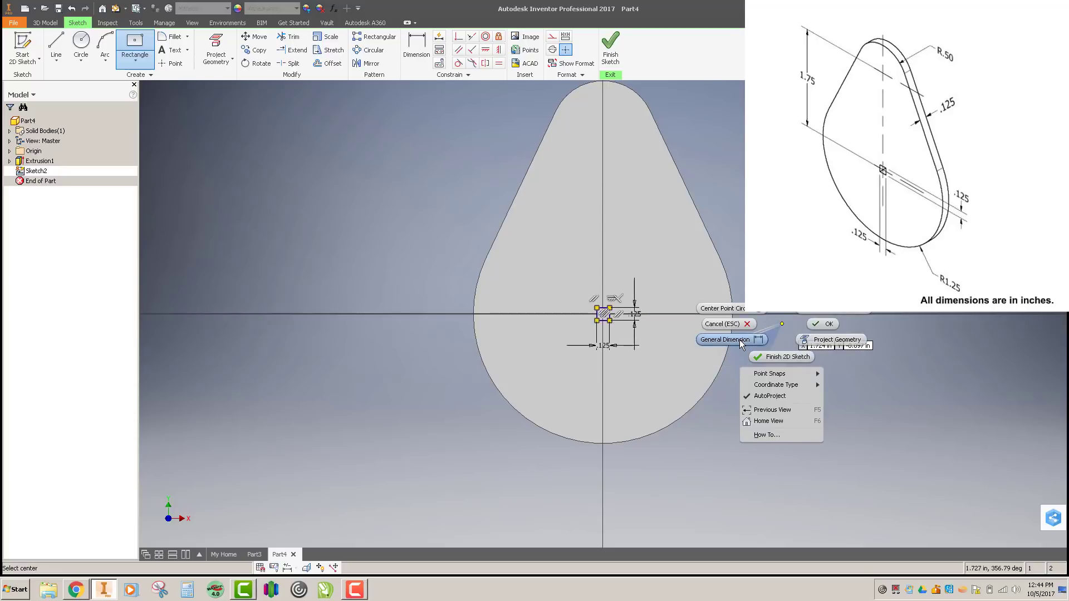
left_click(808, 322)
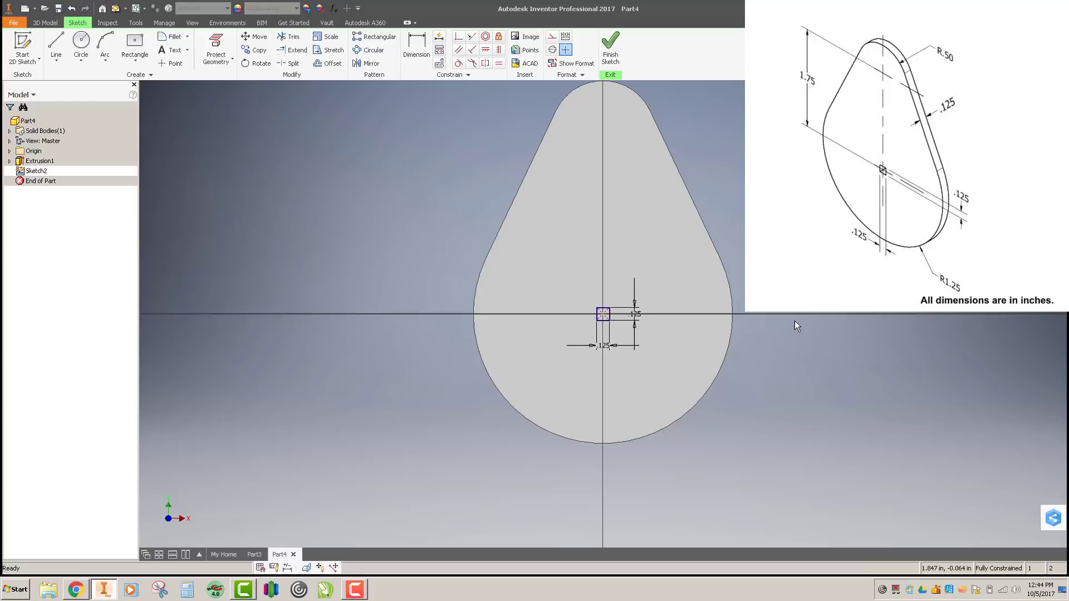
Step: Extrude the square profile as a Cut with Through All extents
key("F6")
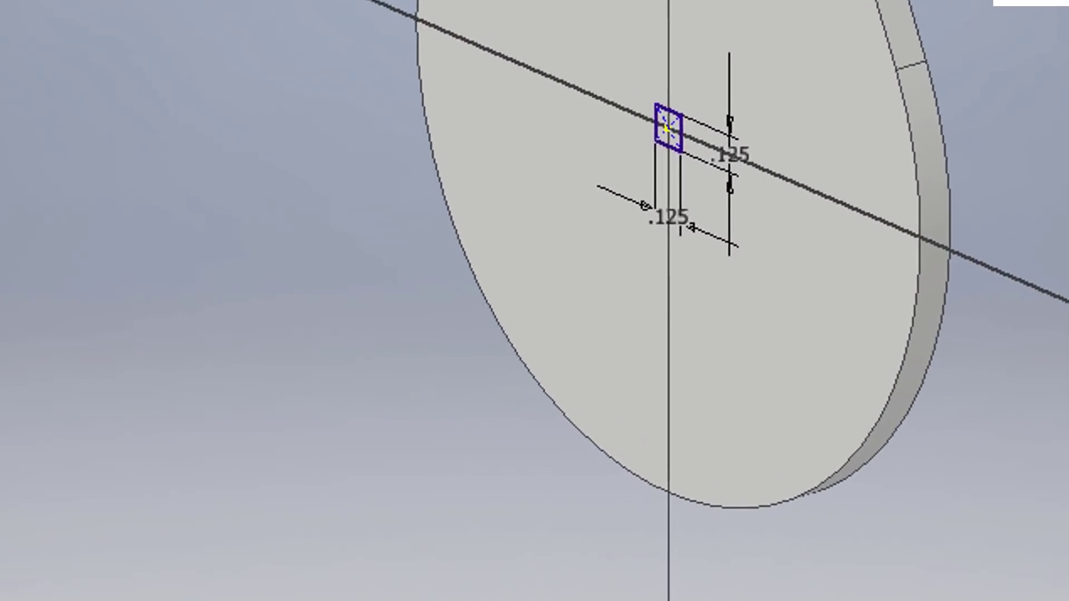
key("e")
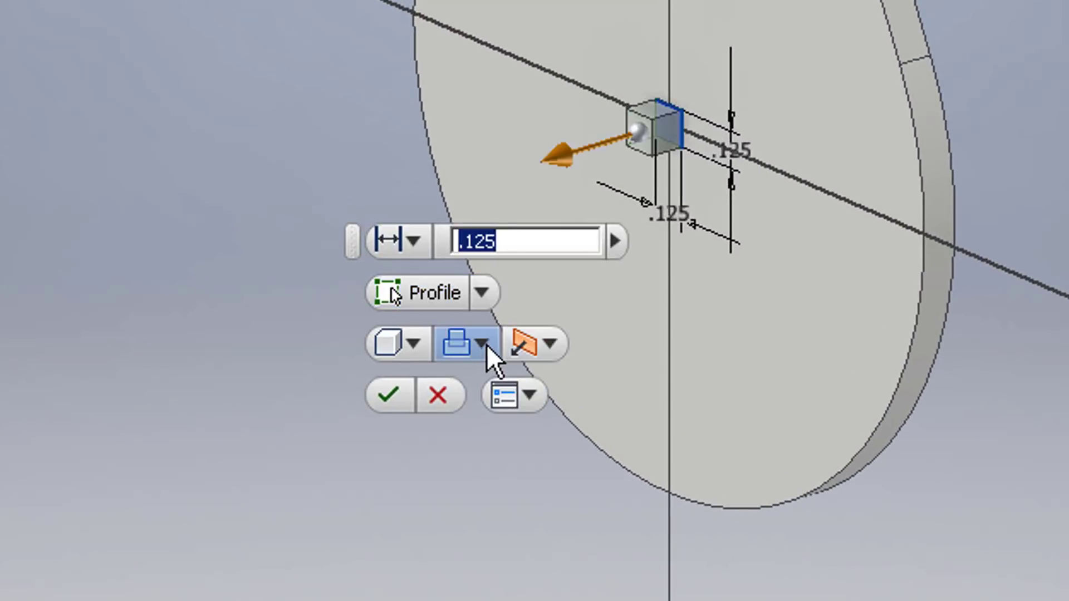
left_click(472, 345)
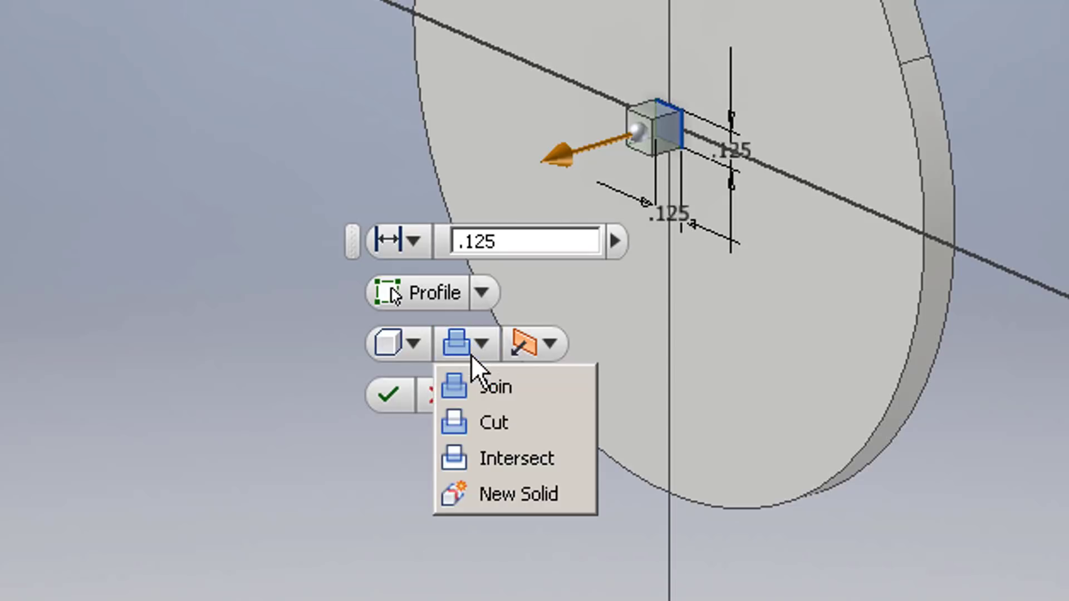
left_click(509, 405)
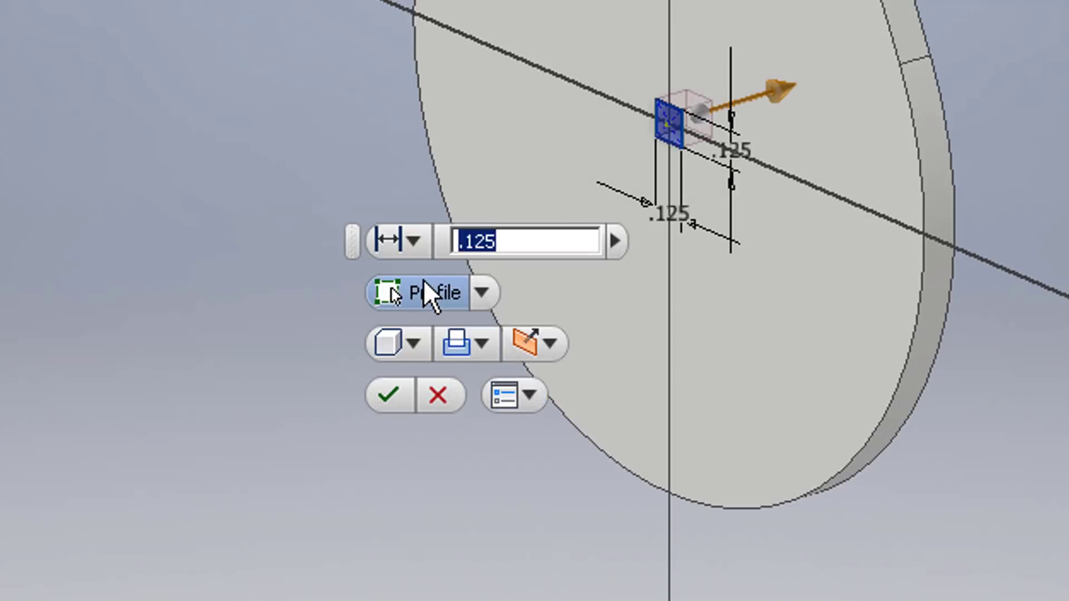
left_click(403, 241)
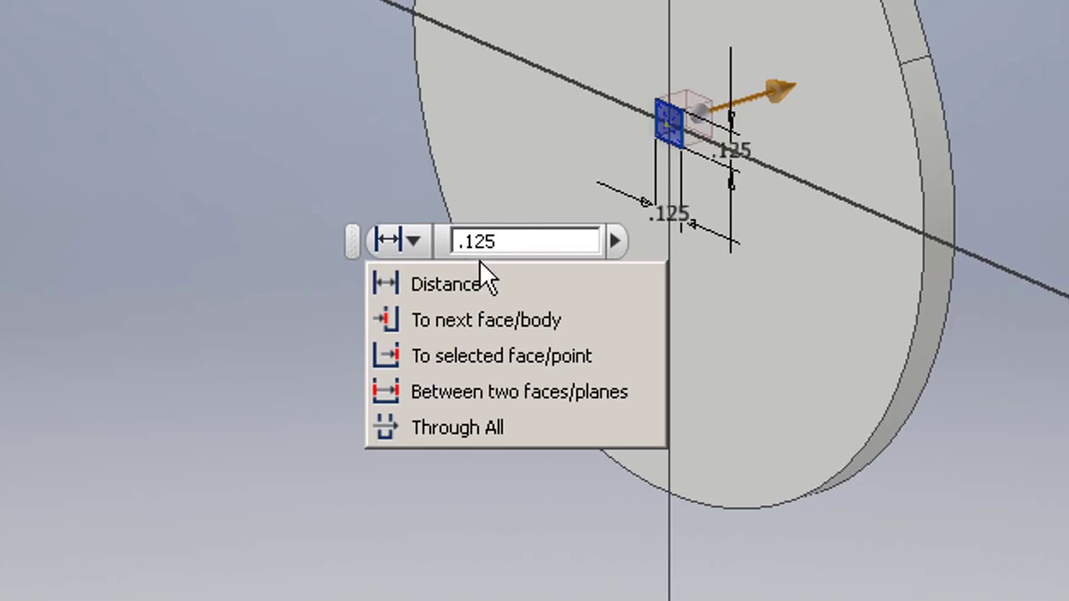
left_click(464, 424)
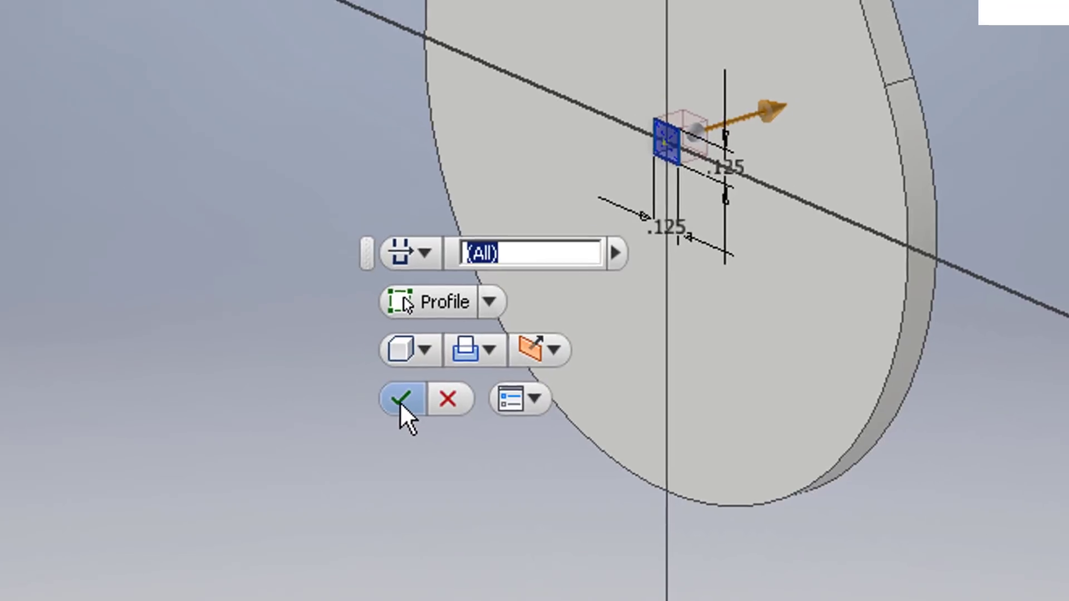
left_click(401, 405)
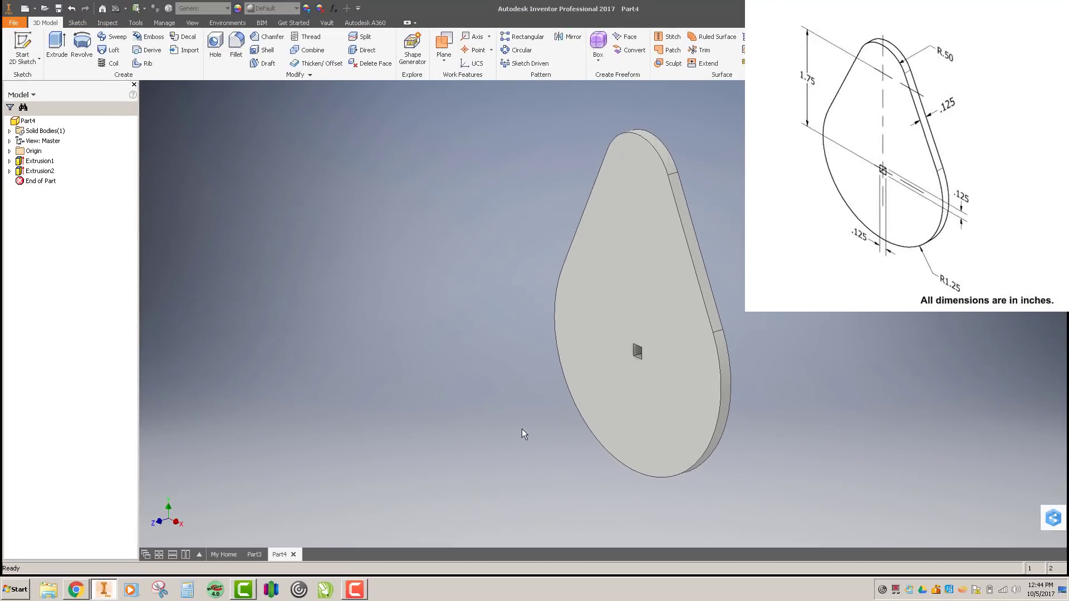